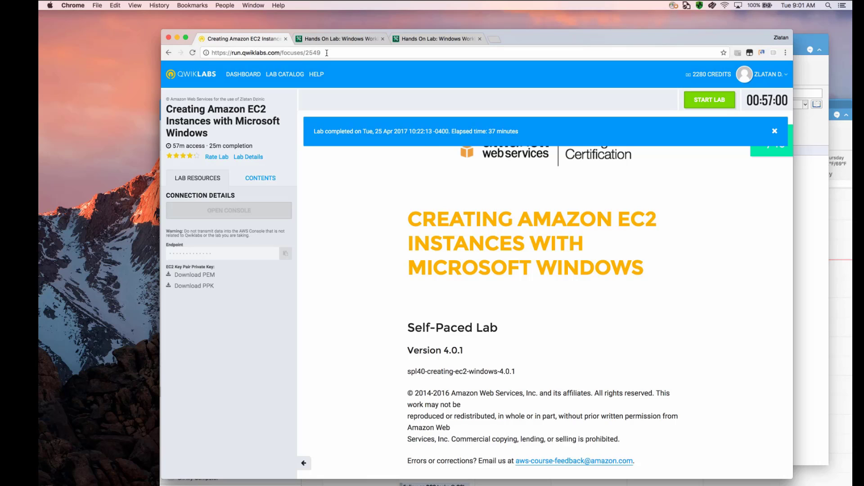
- Start the Creating Amazon EC2 Instances with Microsoft Windows lab using 8 credits and download its PEM private key
click(709, 99)
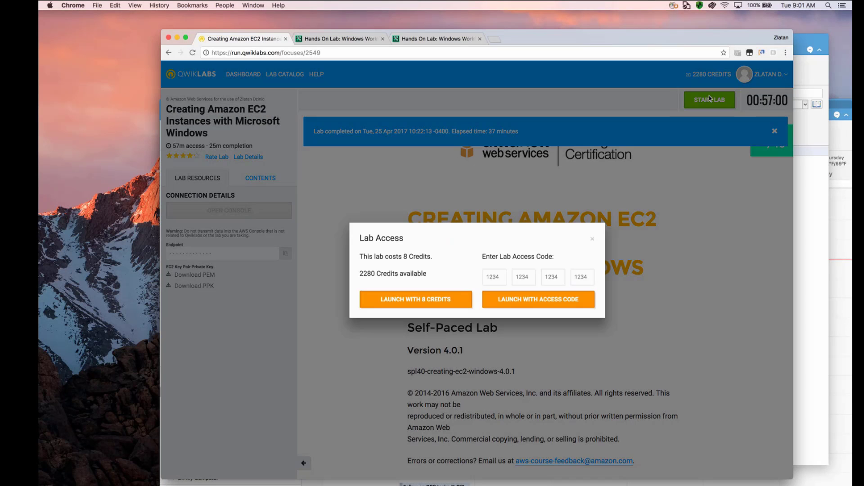
click(433, 298)
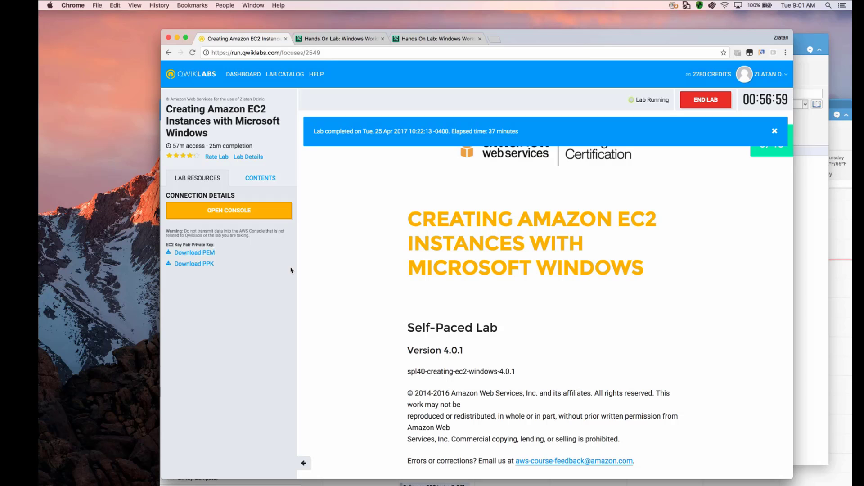
click(206, 253)
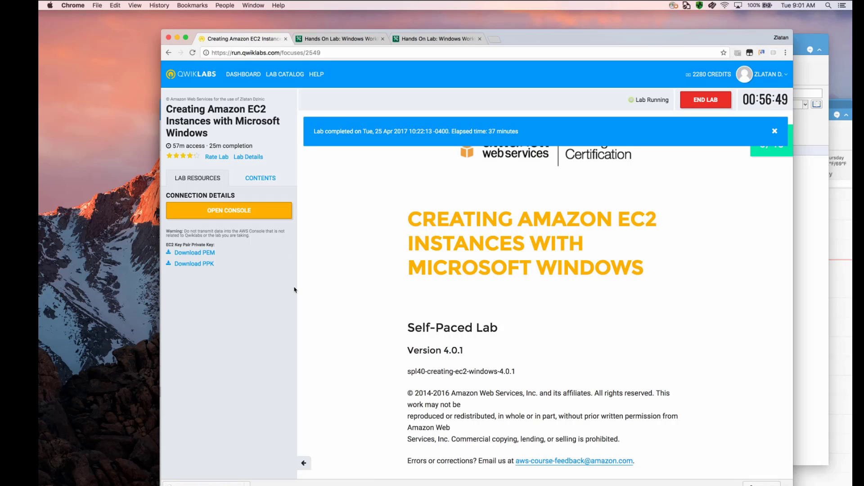
- Open the lab's AWS console and go to the EC2 service dashboard
click(242, 212)
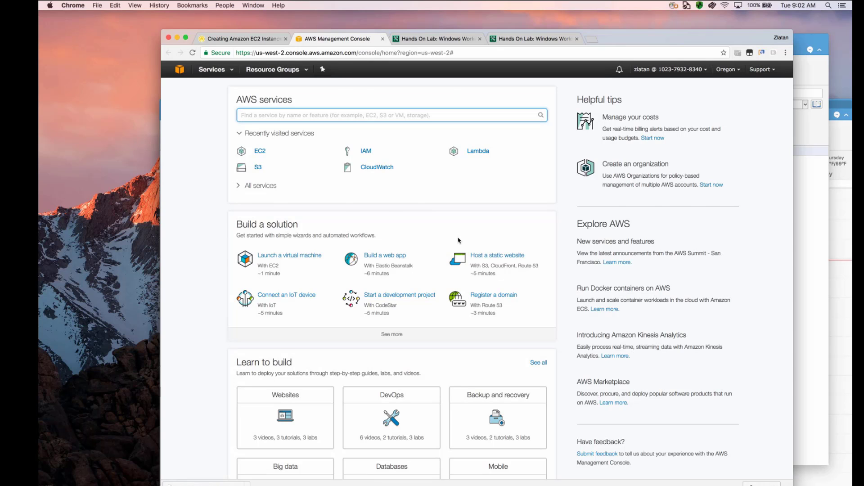
scroll(459, 240, down, 3)
scroll(459, 241, up, 3)
click(258, 152)
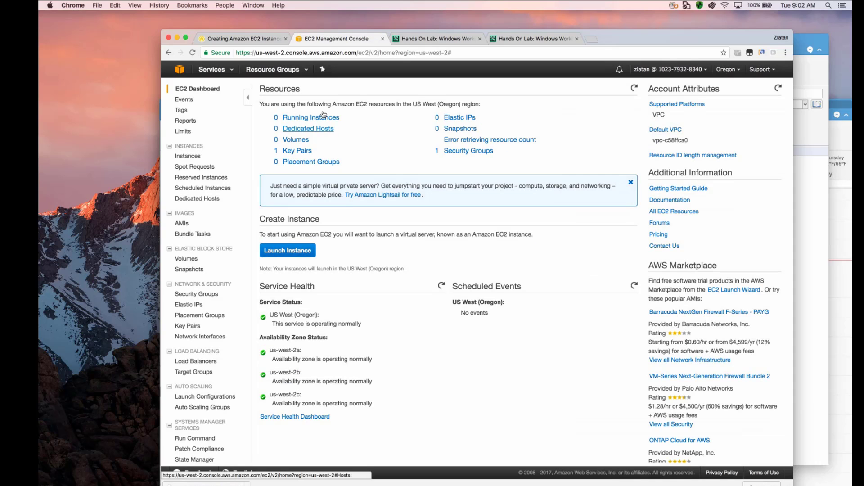
- Check the list of running instances, close the notifications message and return to the EC2 dashboard
click(323, 116)
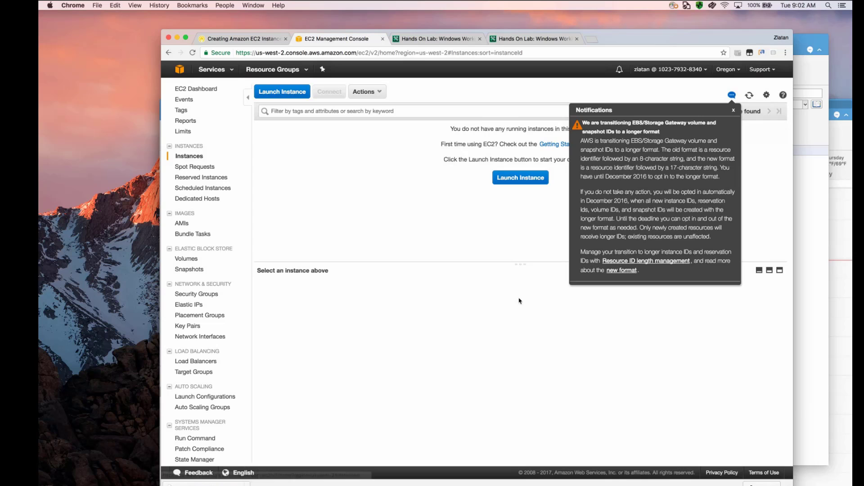
click(732, 94)
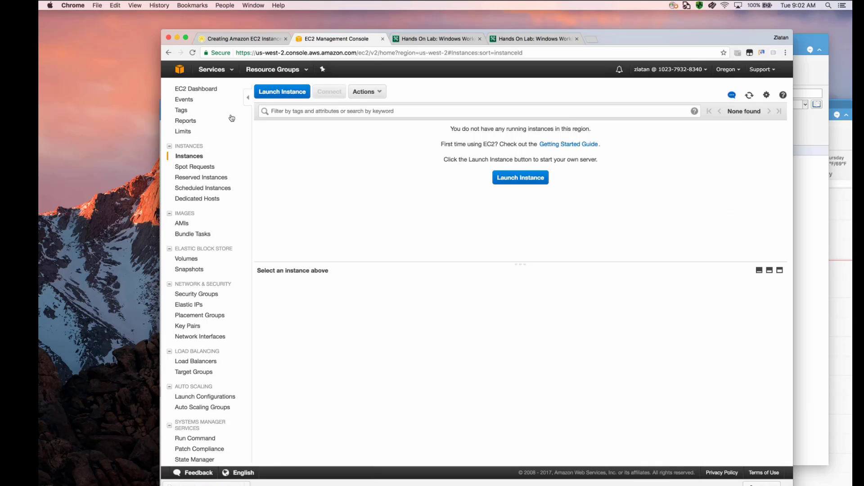
click(197, 89)
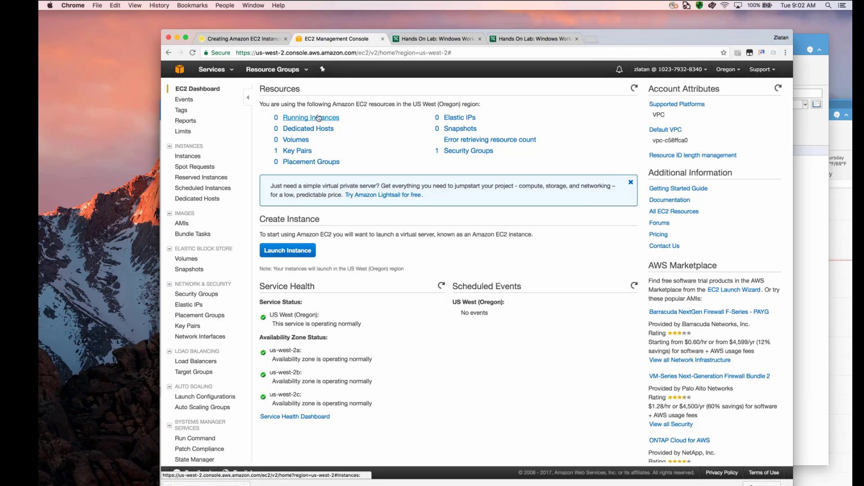
- Begin launching an instance from the Microsoft Windows Server 2016 Base image, keeping the t2.micro type, and proceed to the instance details
click(301, 250)
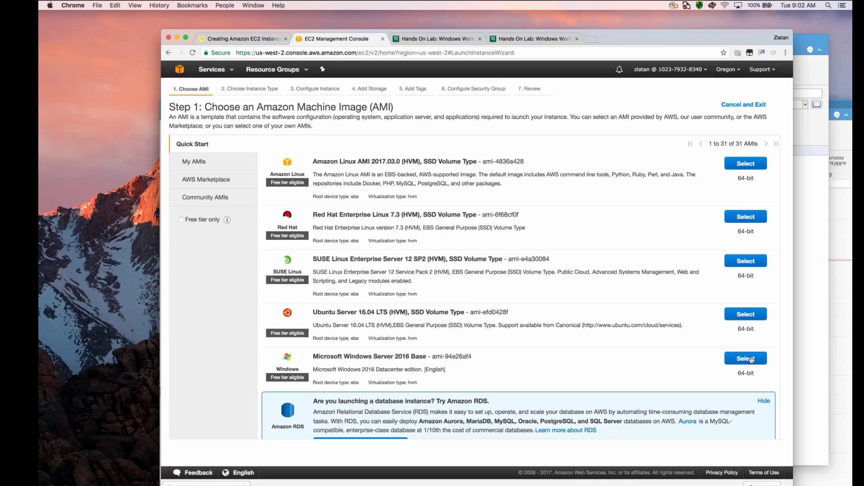
scroll(629, 357, down, 3)
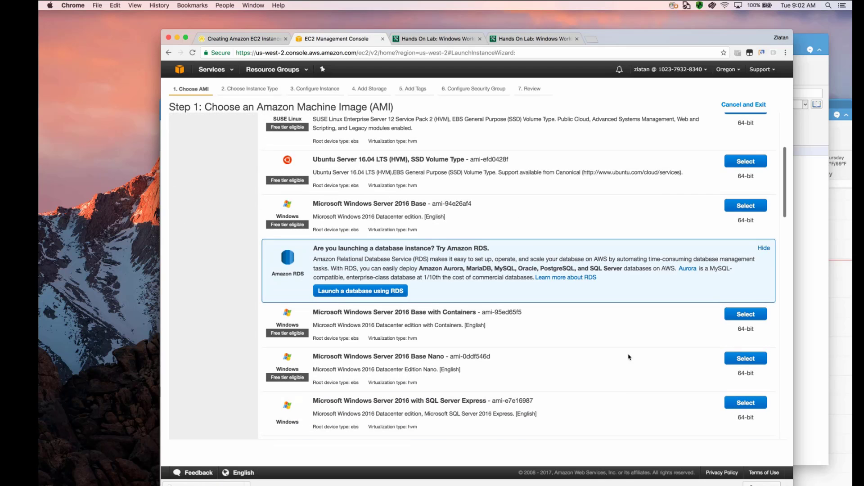
scroll(629, 357, up, 3)
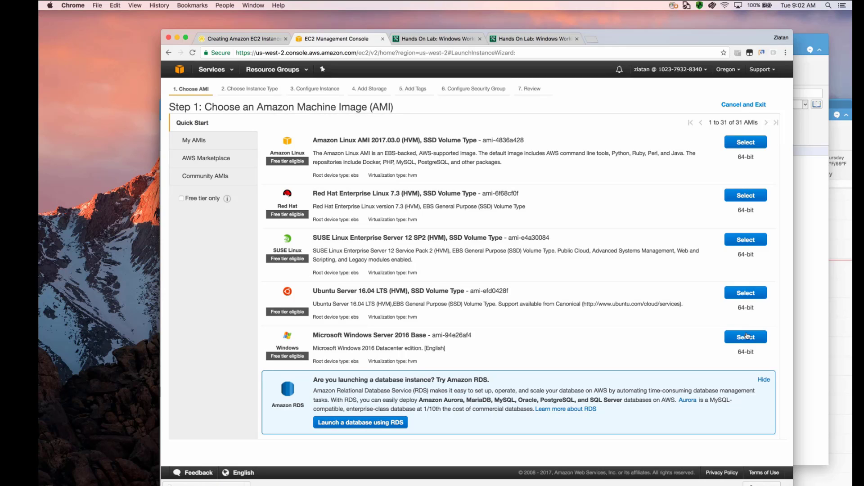
click(746, 336)
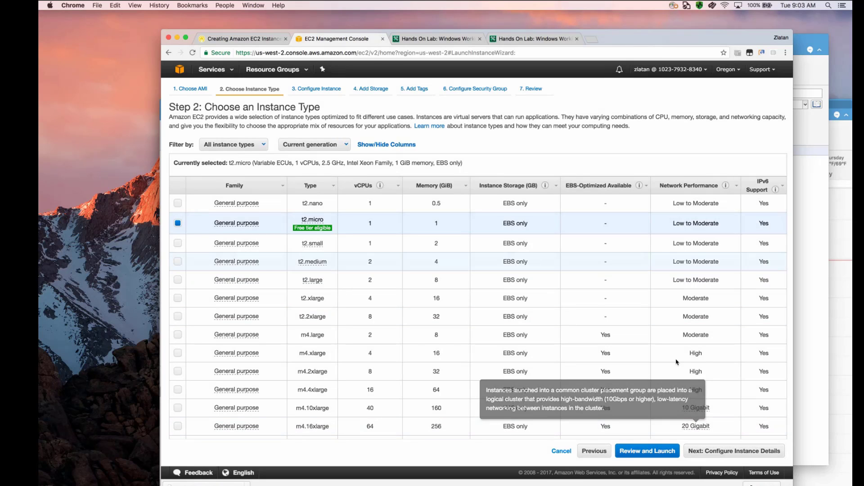
click(742, 449)
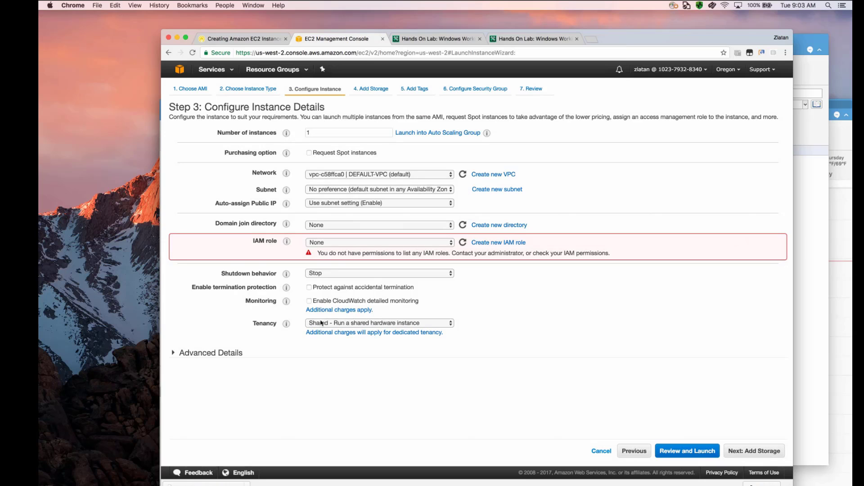
- Expand the instance's advanced details and copy the PowerShell web server installation script from step 10 of the lab instructions
click(204, 353)
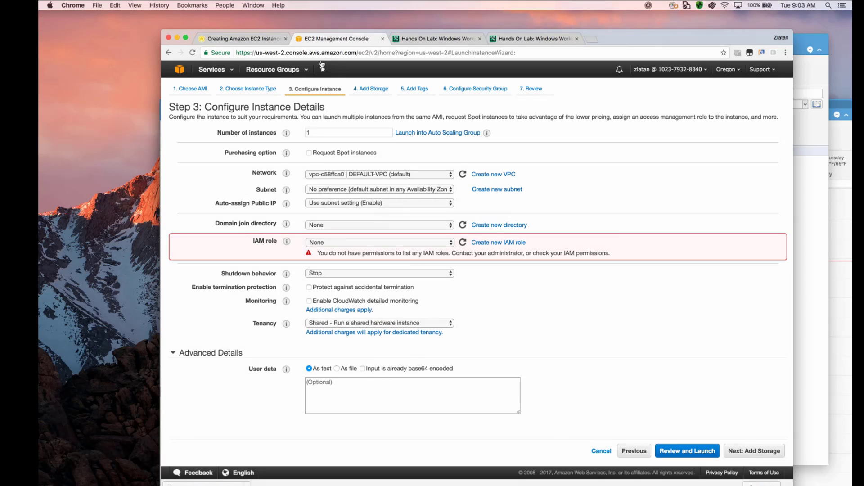
click(253, 39)
scroll(506, 273, down, 20)
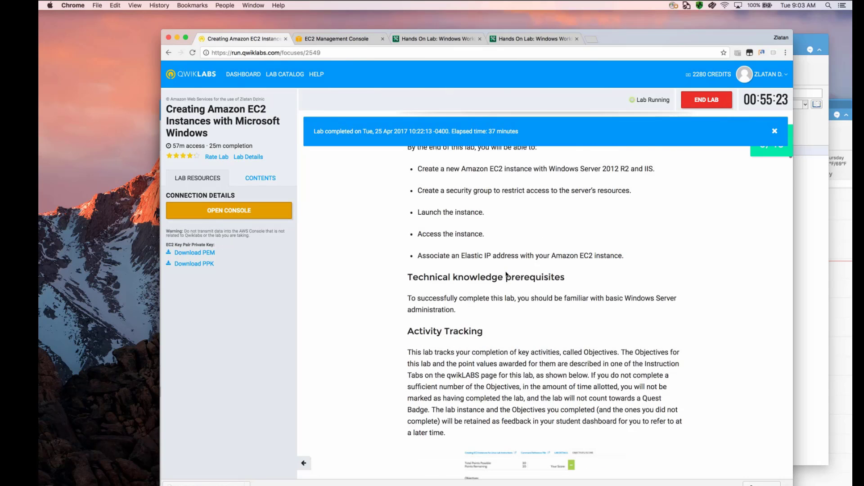
scroll(506, 273, down, 5)
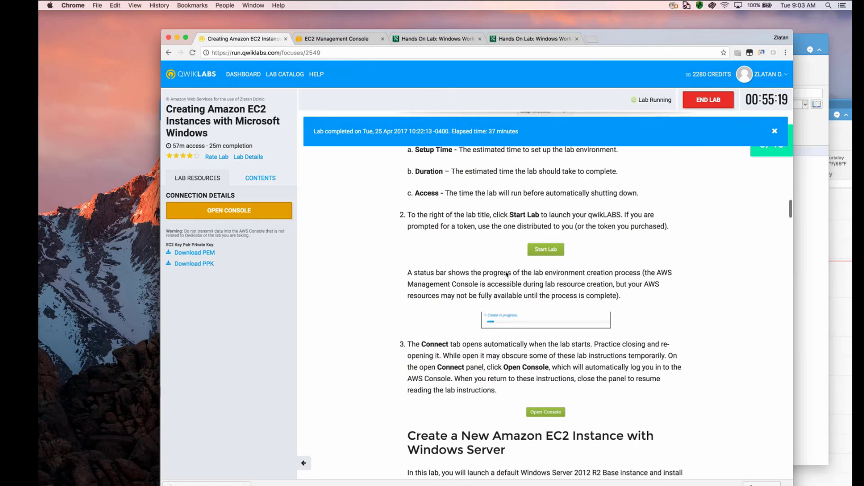
scroll(506, 273, down, 15)
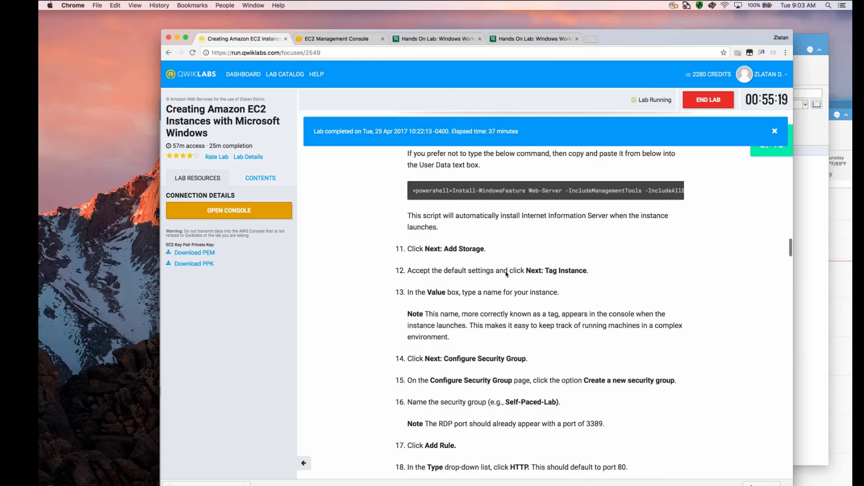
scroll(506, 274, up, 1)
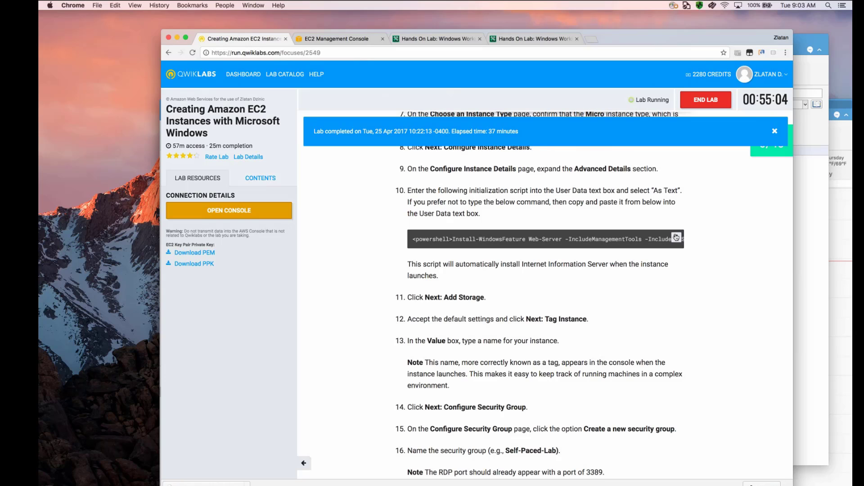
click(676, 238)
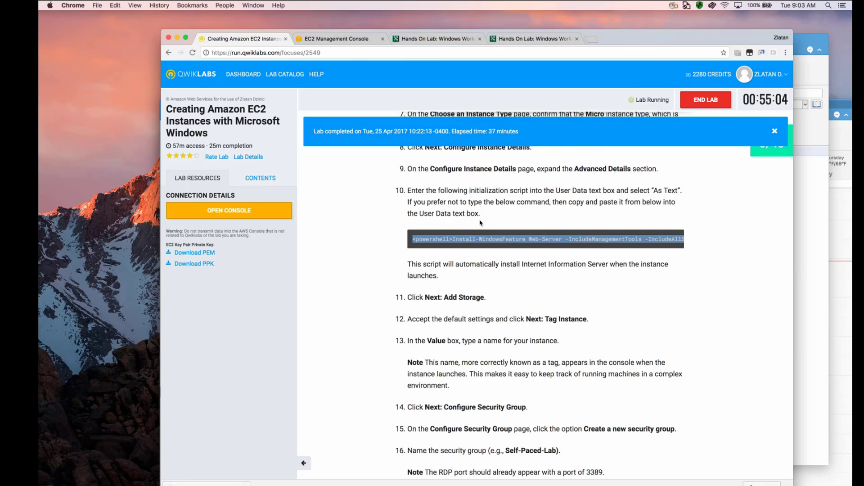
- Paste the copied PowerShell script into the instance's user data as text and proceed to the storage settings
click(354, 39)
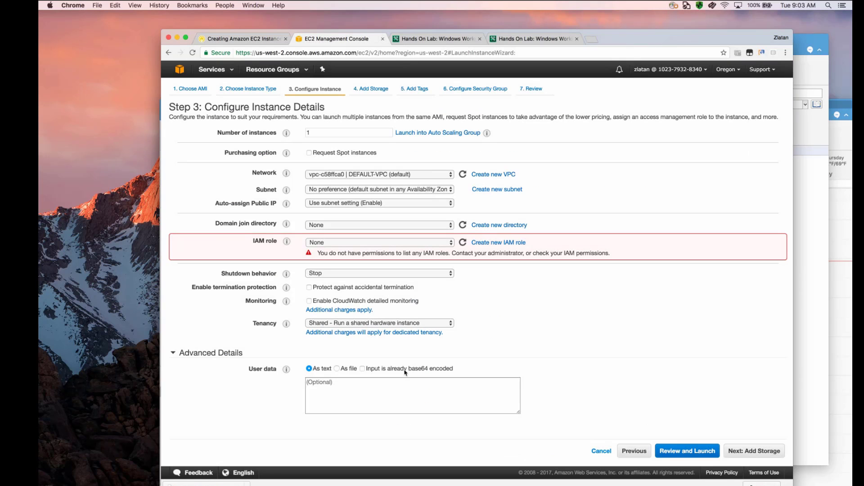
click(405, 391)
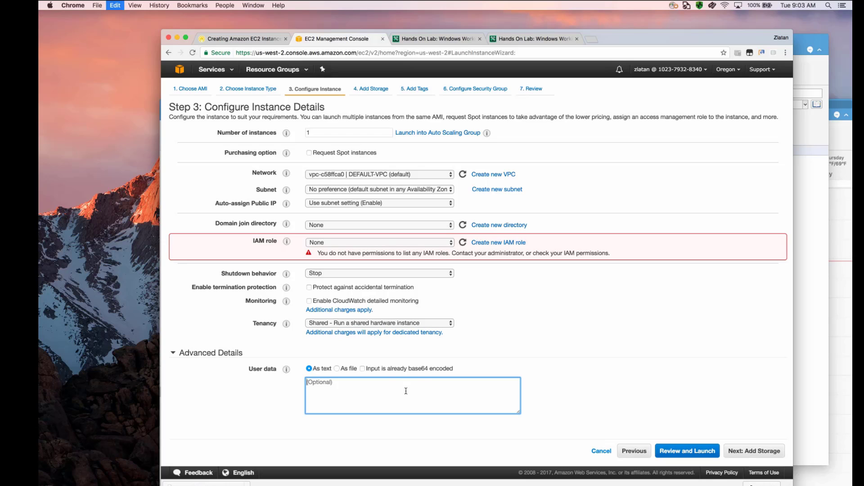
key(super+v)
click(741, 450)
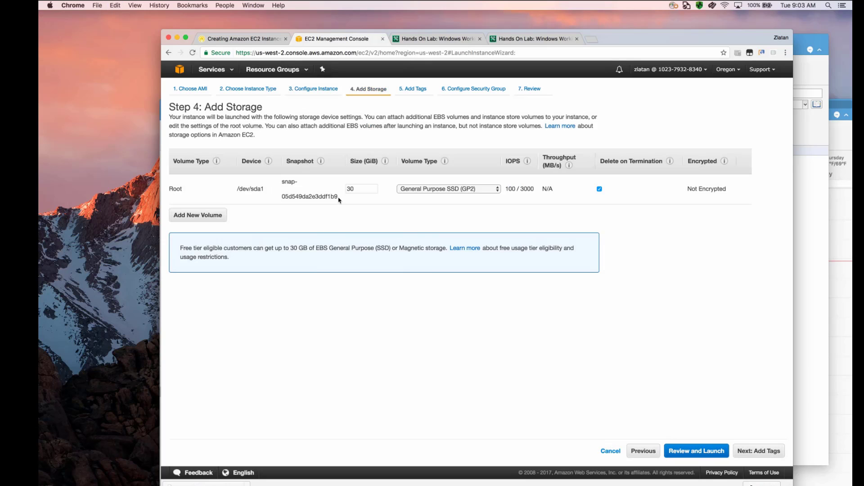
- Set the root volume size to 100 GiB and proceed to the tags
click(370, 188)
key(super+a)
text(100)
click(764, 449)
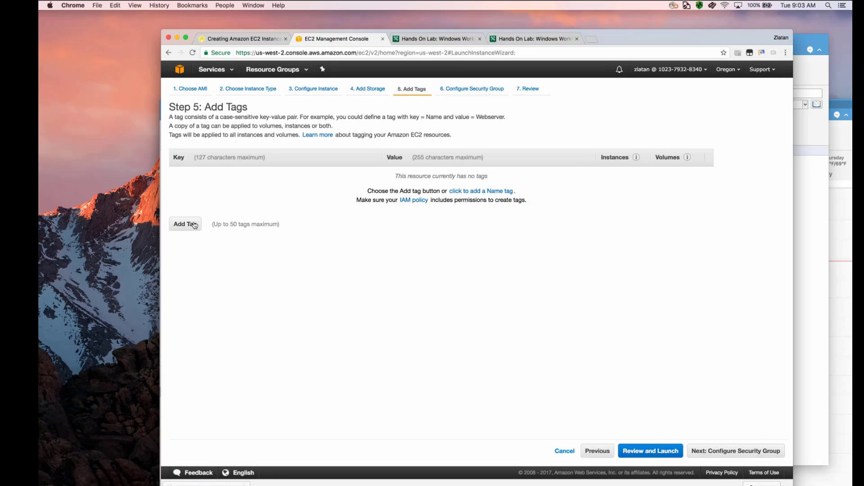
- Add a tag with key Name and value WinLab, and proceed to the security group configuration
click(185, 224)
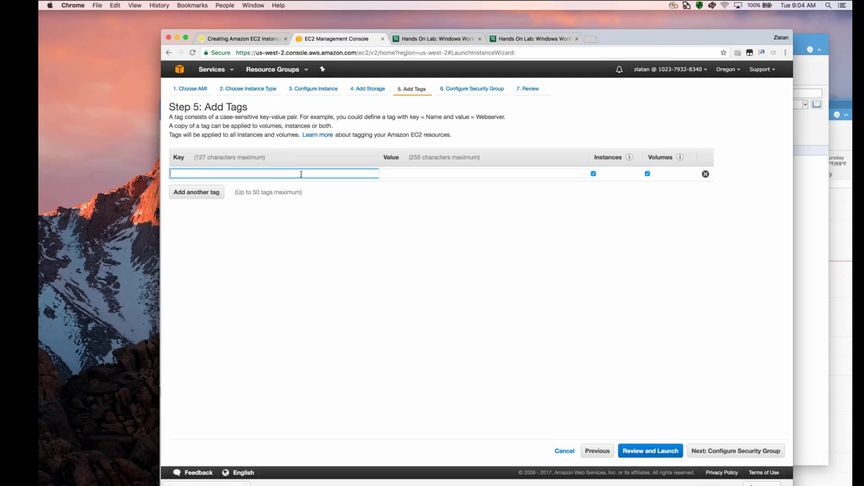
text(Name)
click(437, 173)
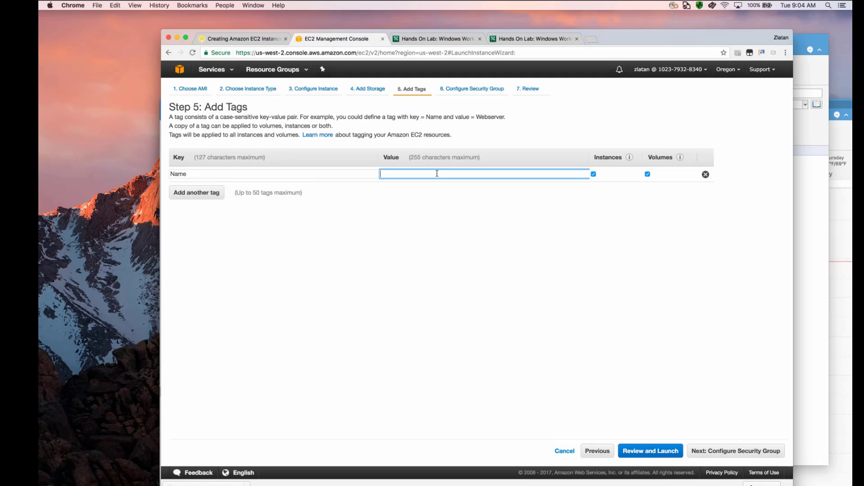
text(WinLab)
click(730, 452)
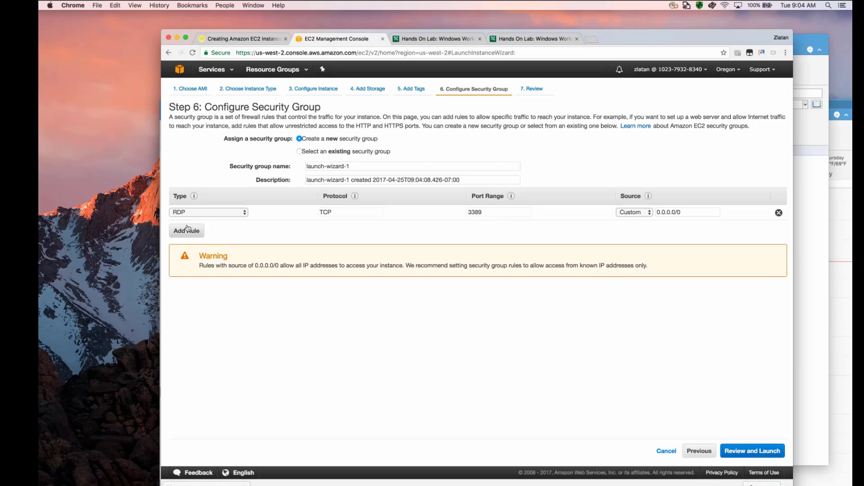
- Add HTTP and HTTPS rules to the new security group and proceed to the launch review
click(188, 230)
click(239, 227)
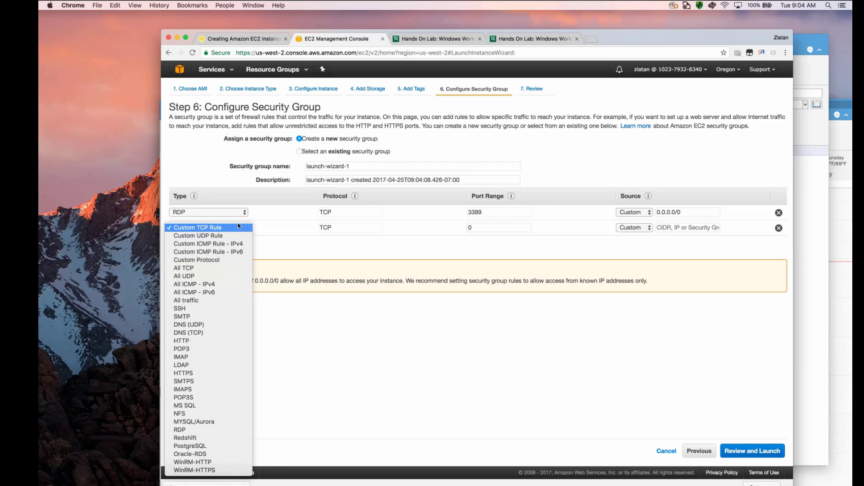
click(207, 341)
click(190, 247)
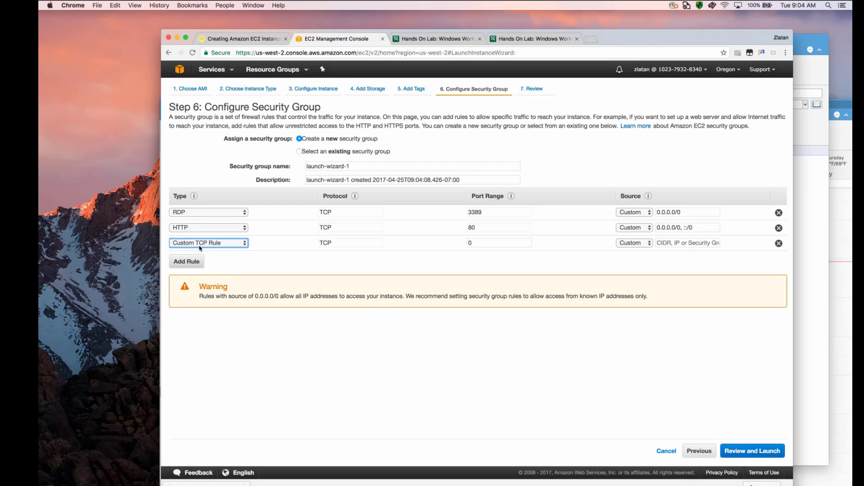
click(237, 244)
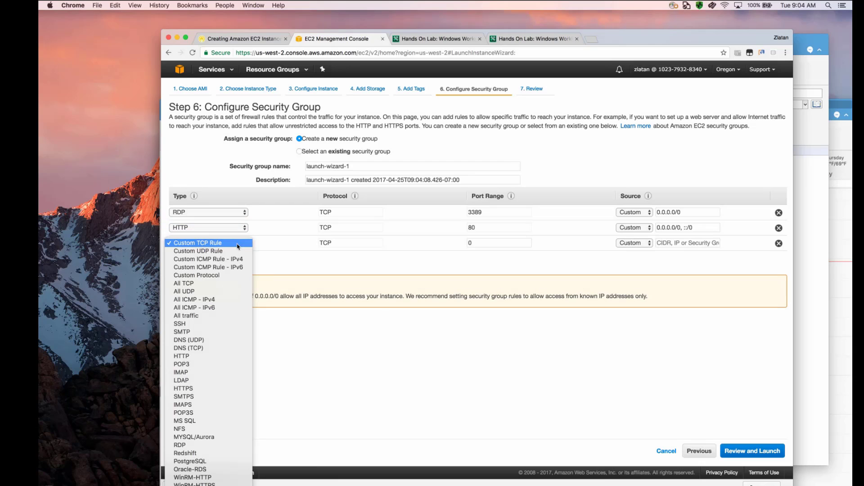
click(219, 387)
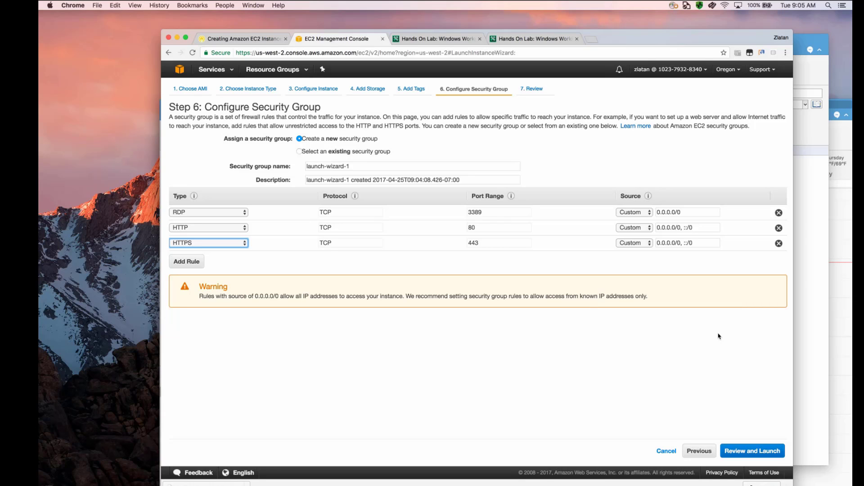
click(758, 452)
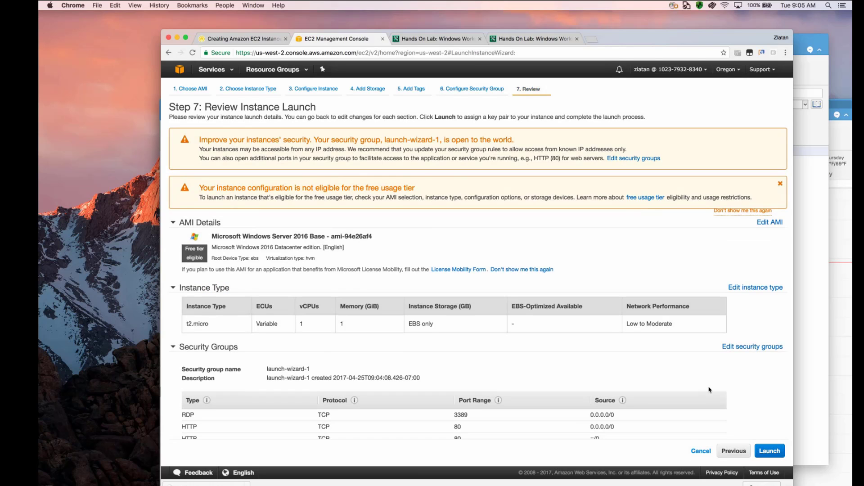
- Launch the instance with the existing qwikLABS key pair, acknowledging access to its private key file
scroll(756, 433, down, 5)
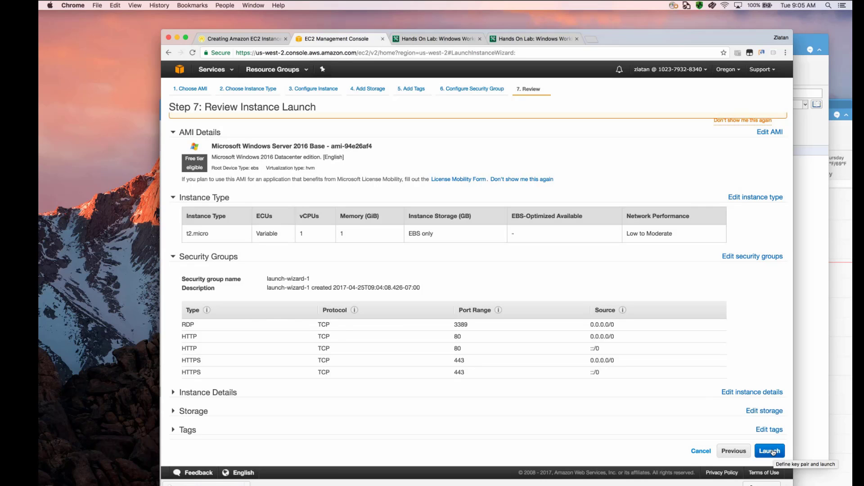
click(771, 451)
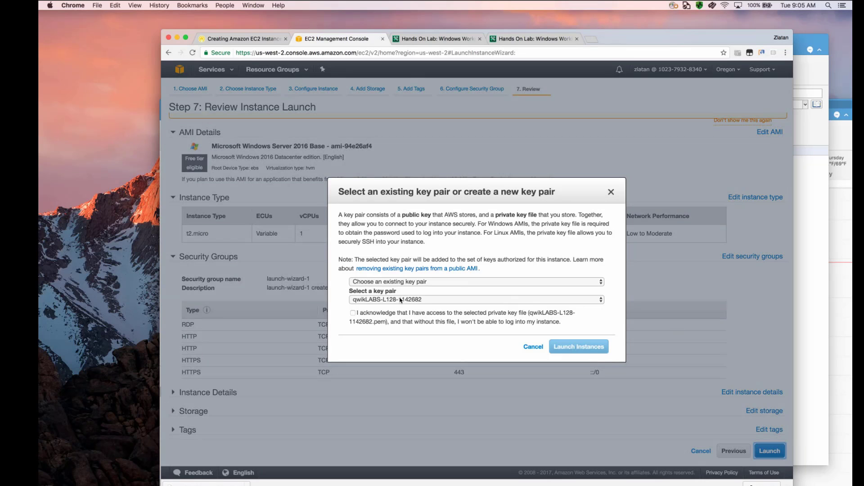
click(365, 312)
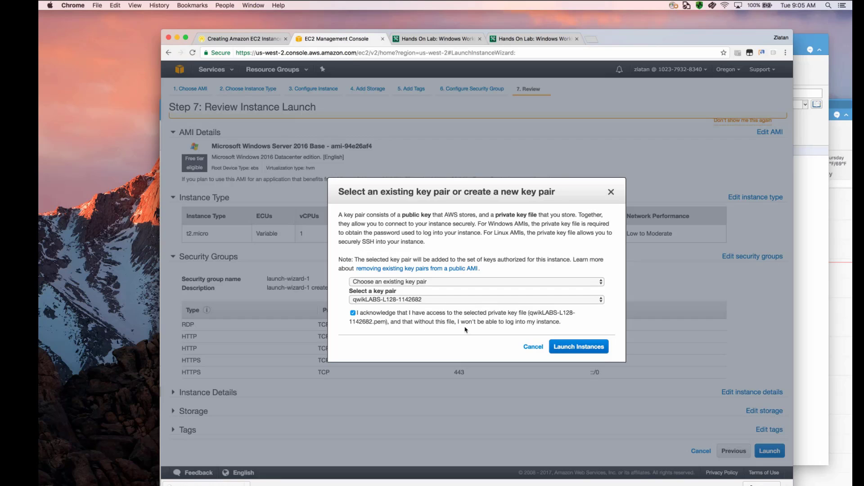
click(592, 347)
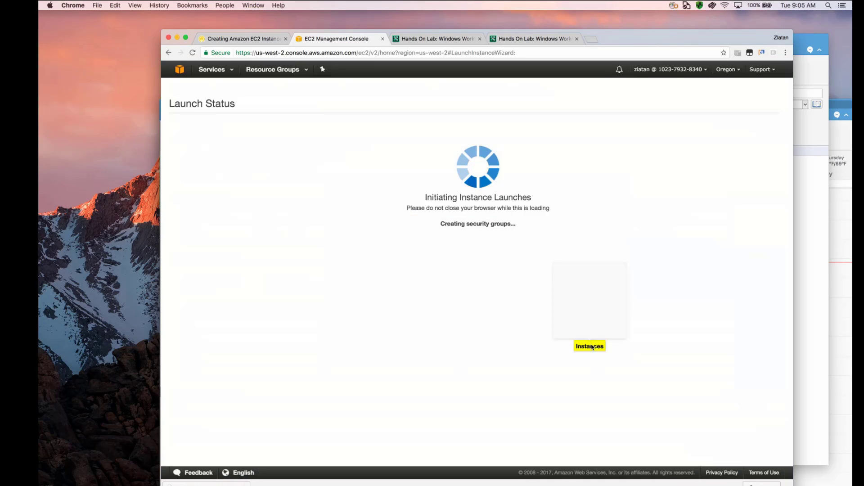
- Open the instances list from the launch status page and examine the WinLab instance's description details
click(422, 346)
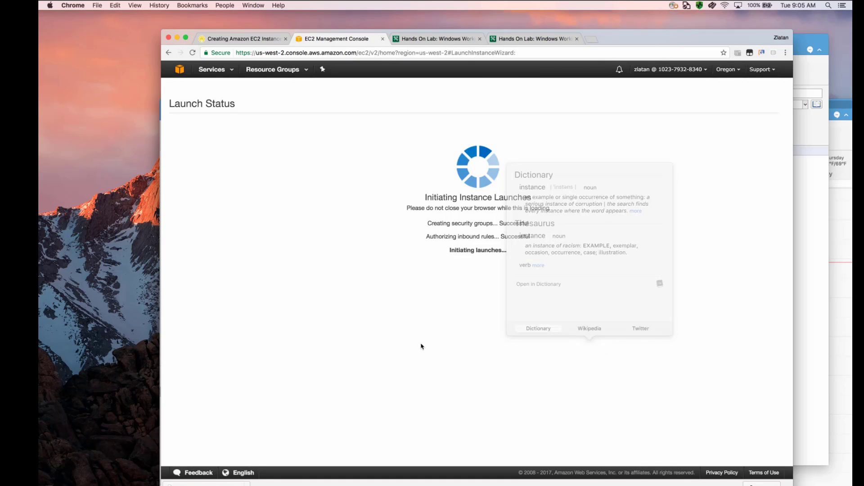
click(759, 377)
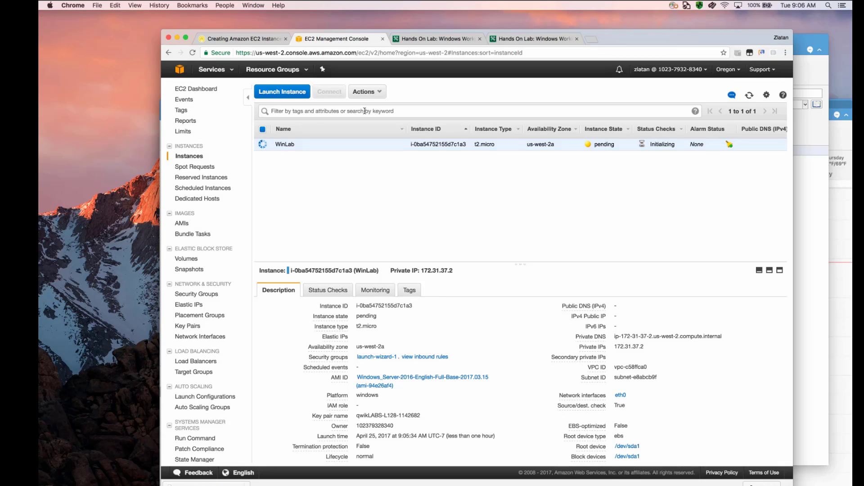
scroll(447, 349, down, 2)
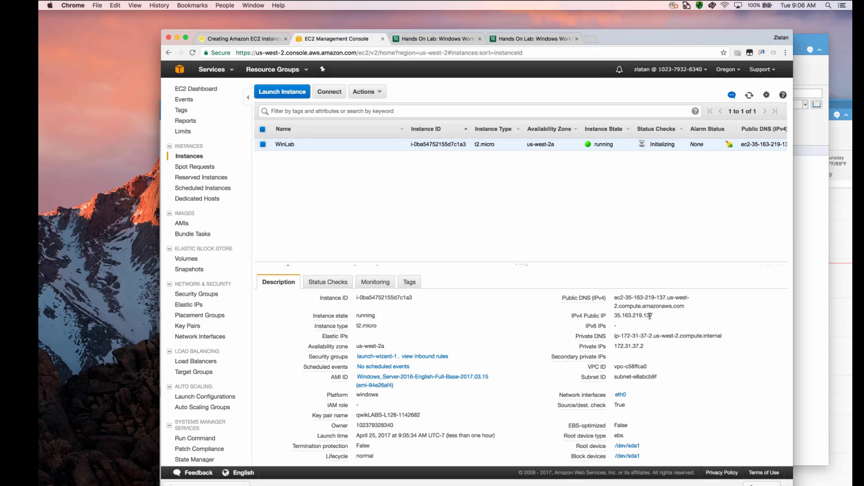
scroll(637, 318, down, 3)
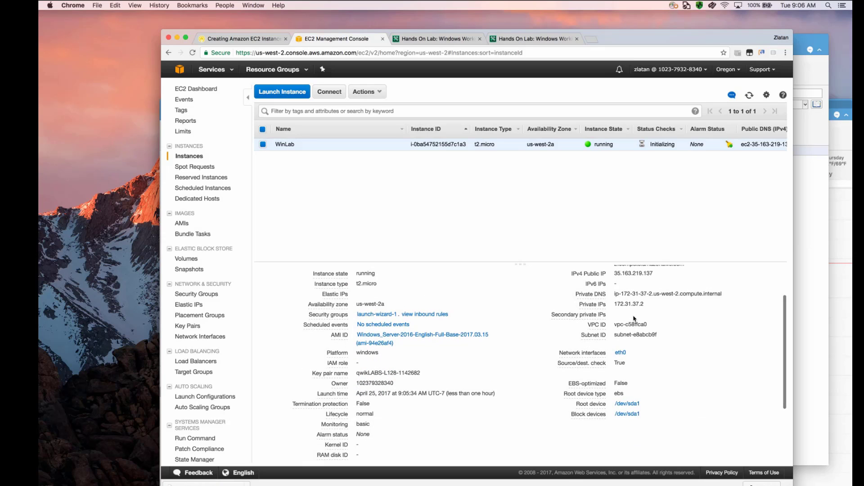
scroll(634, 319, up, 3)
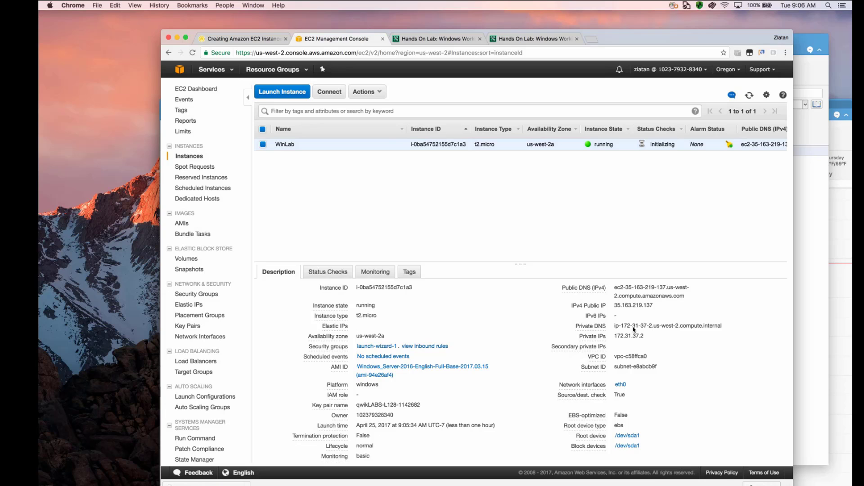
scroll(658, 347, down, 4)
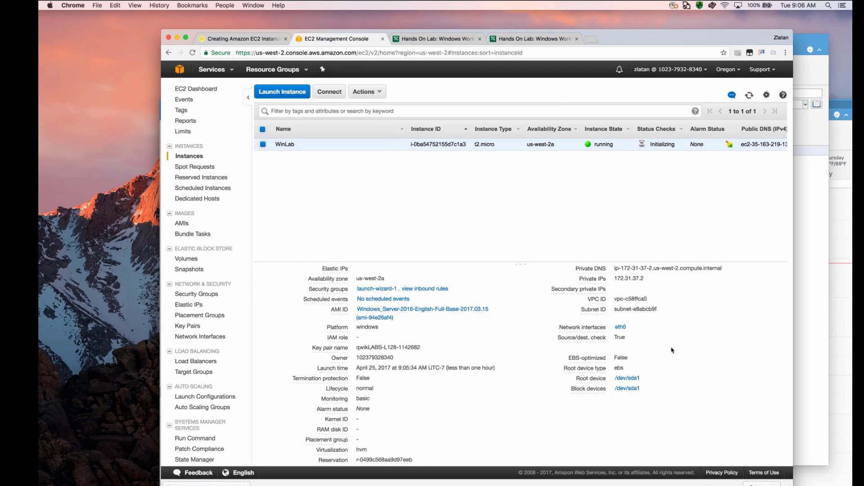
scroll(442, 418, down, 1)
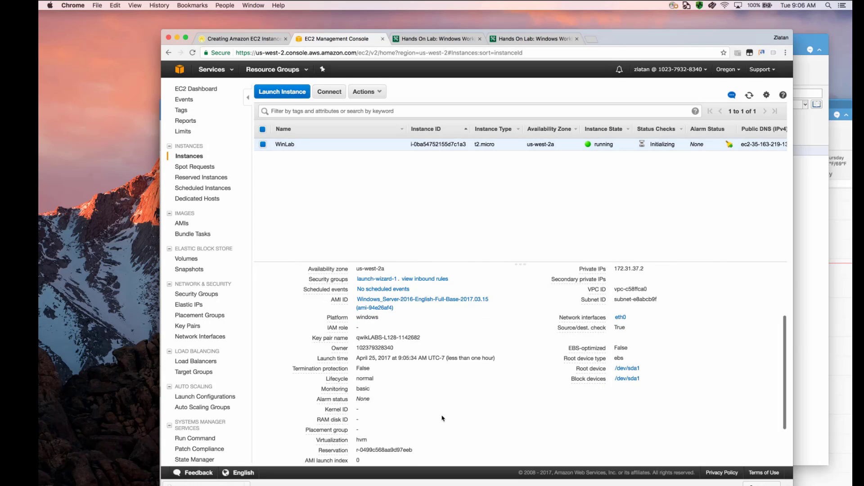
scroll(442, 418, up, 5)
- Review the WinLab instance's status checks, monitoring metrics and tags, and return to its description
click(327, 290)
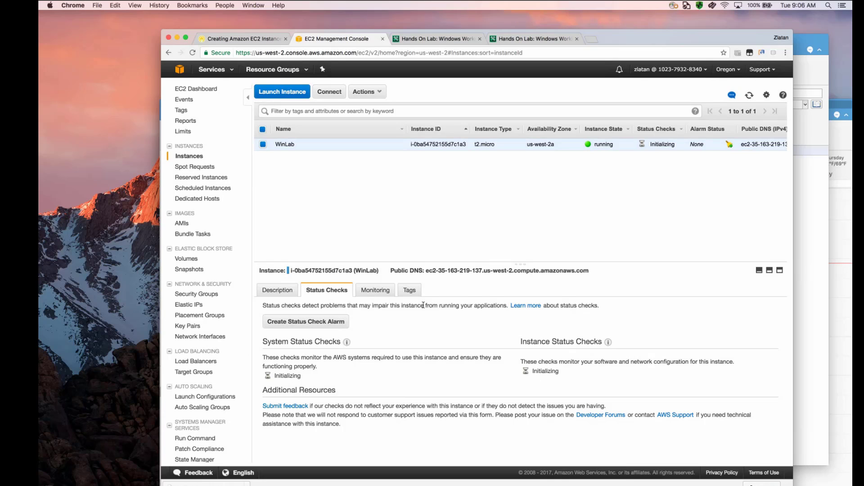
click(377, 292)
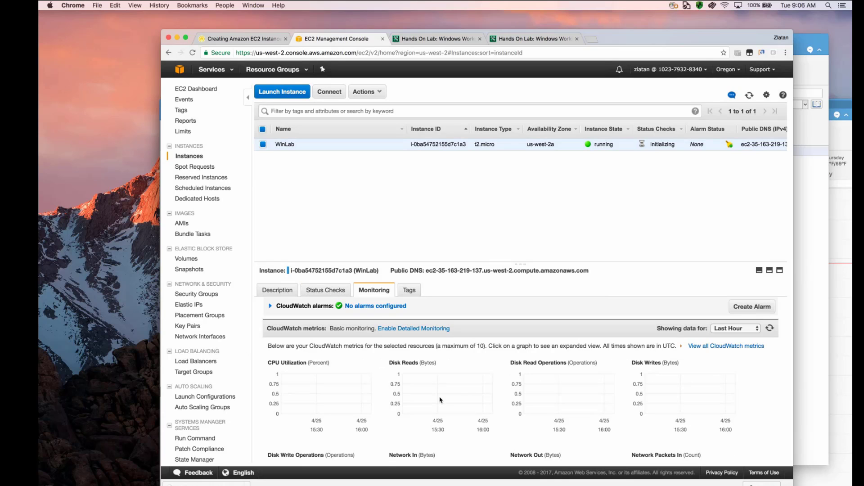
click(417, 289)
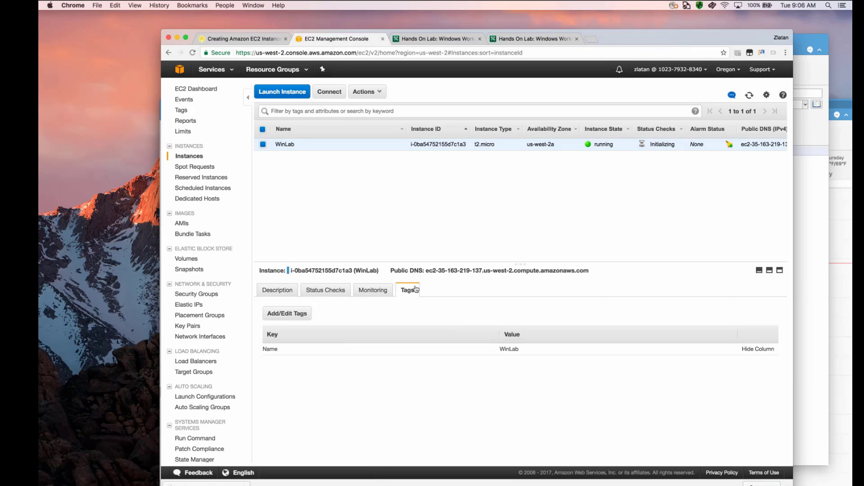
click(280, 290)
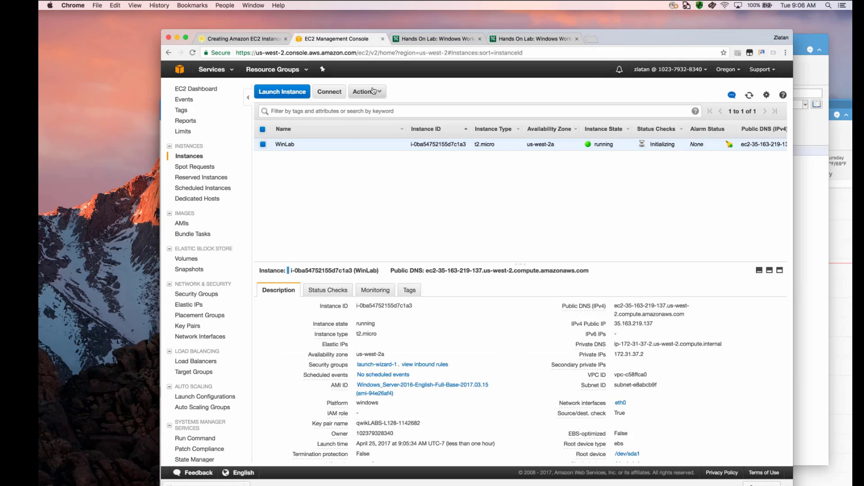
- Get the WinLab instance's screenshot and refresh it to check how far Windows has started
click(370, 92)
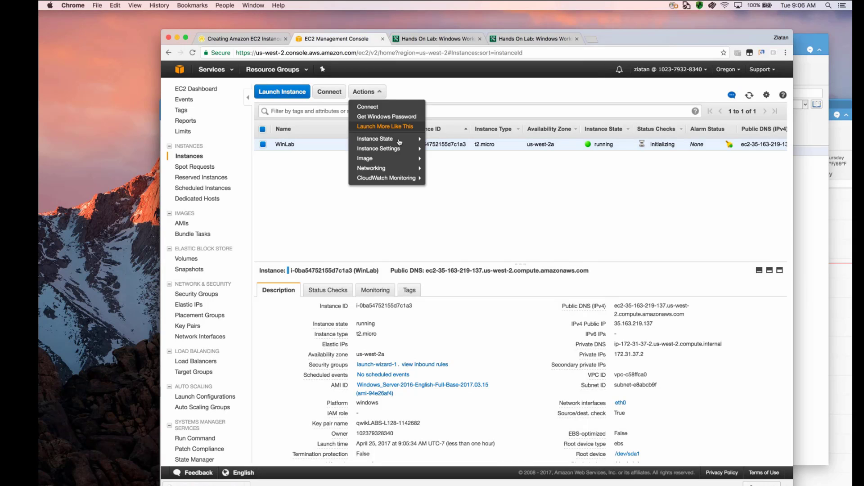
mouse_move(399, 142)
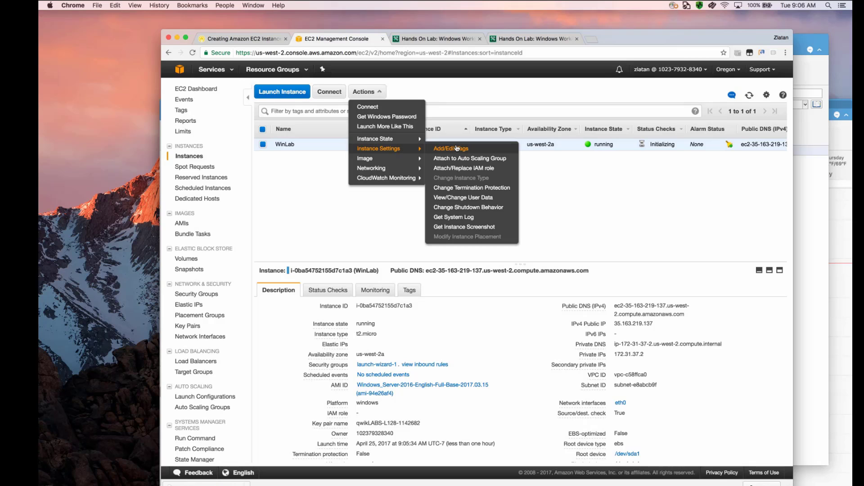
click(460, 226)
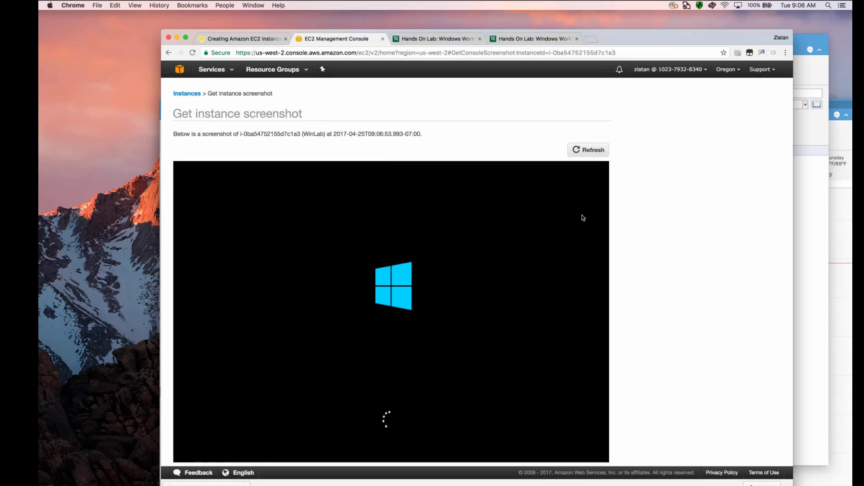
scroll(549, 217, down, 1)
scroll(549, 217, down, 3)
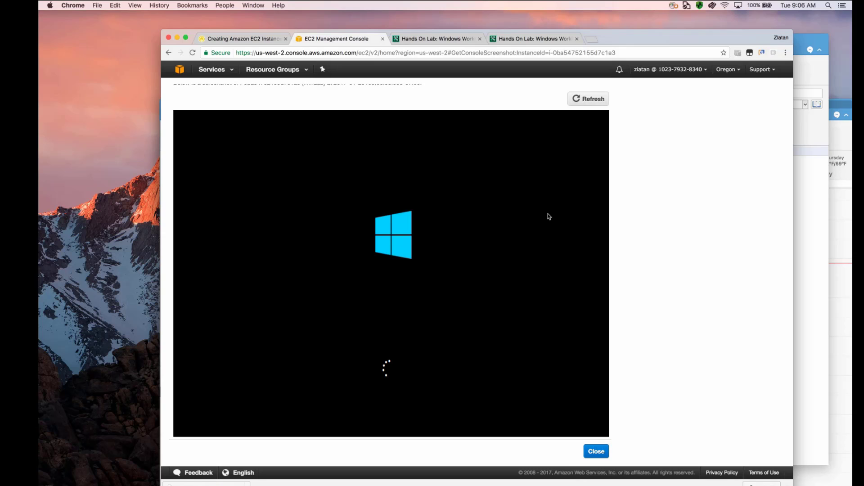
scroll(549, 217, up, 3)
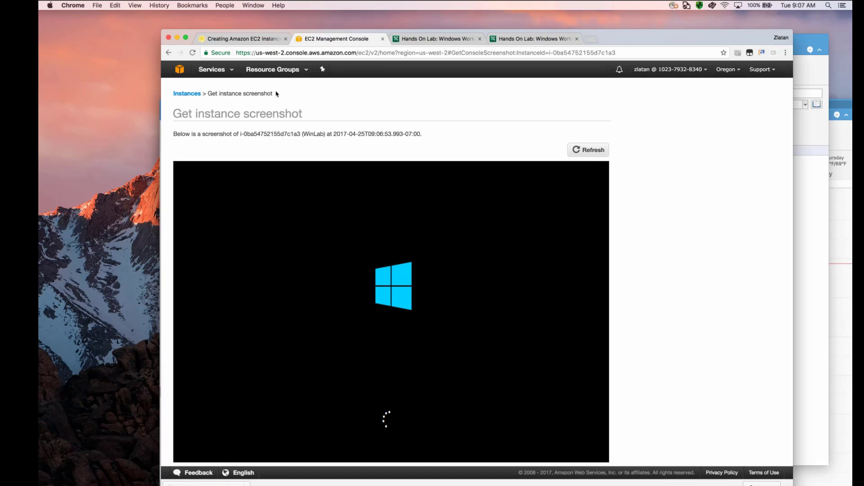
click(589, 152)
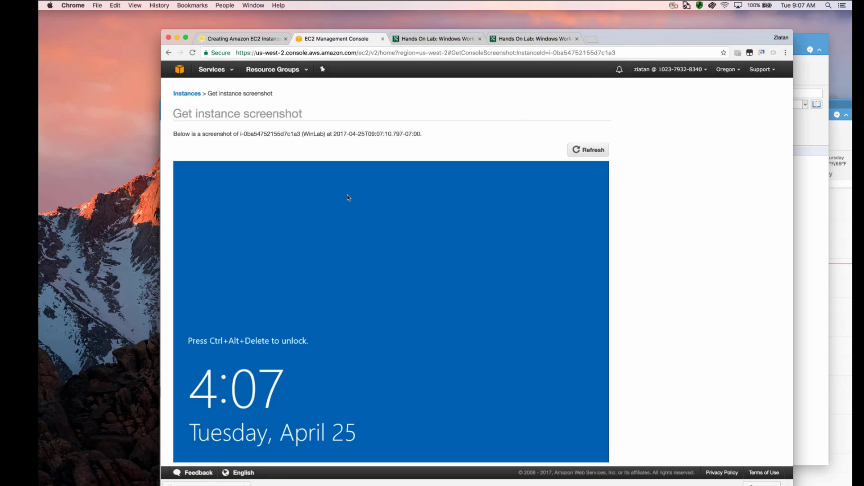
scroll(565, 257, down, 2)
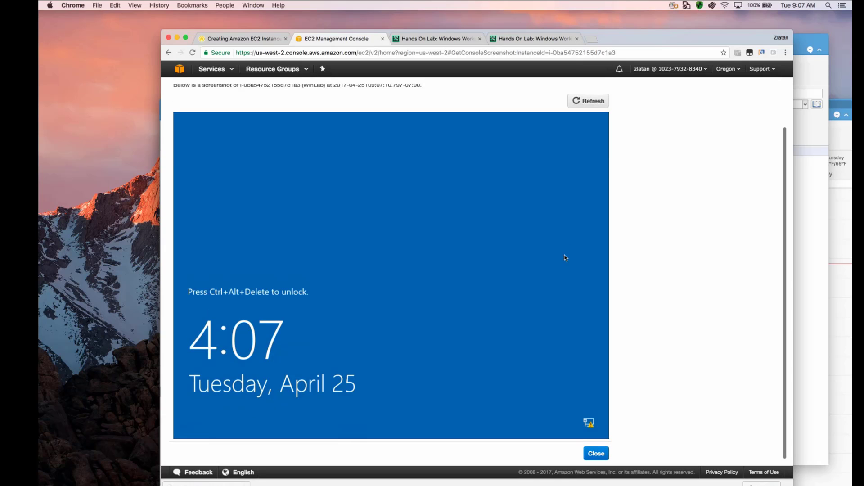
scroll(478, 199, up, 2)
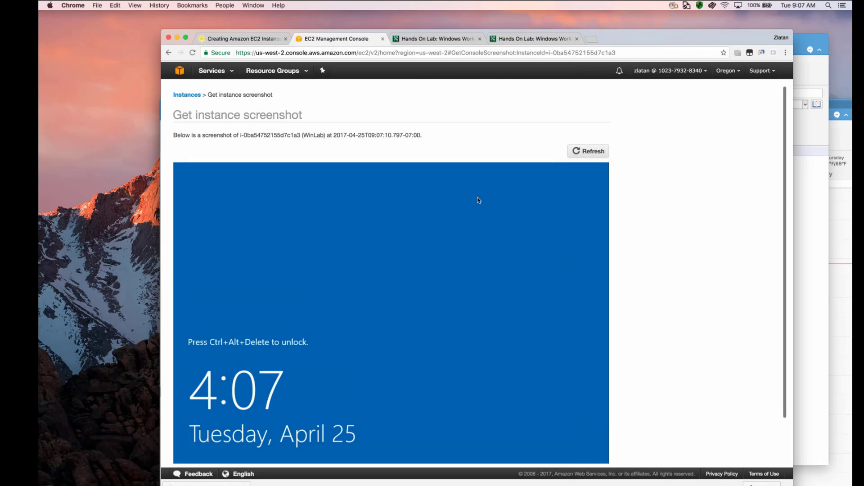
- Return to the EC2 instances list and recheck the WinLab instance's status checks and description
click(270, 70)
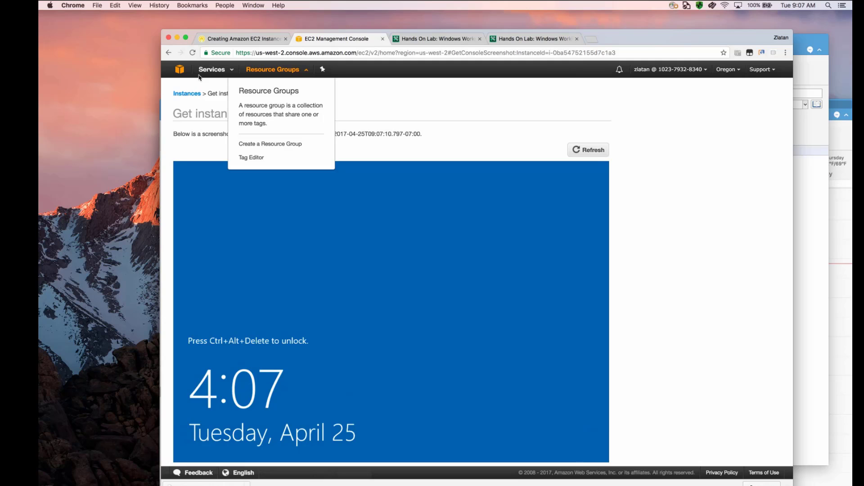
click(217, 72)
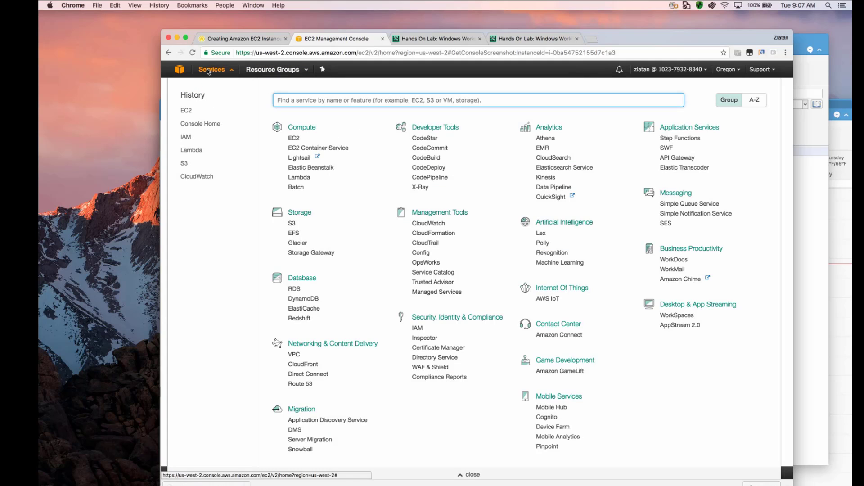
click(290, 136)
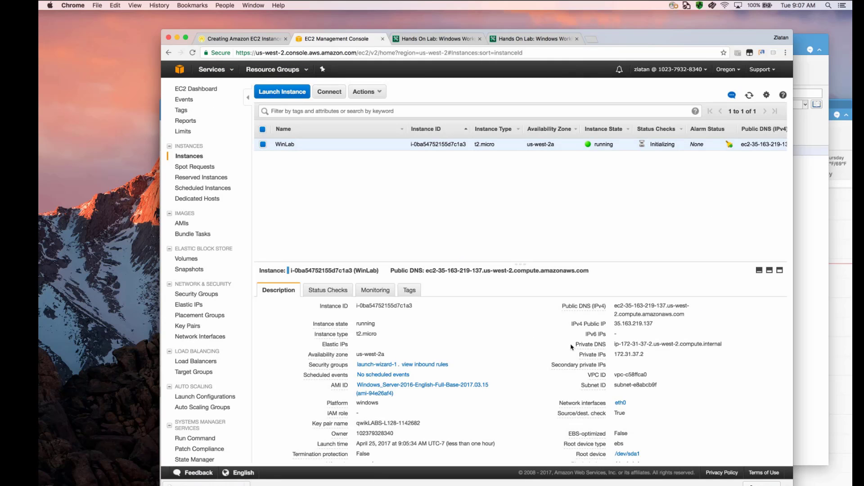
scroll(628, 408, down, 5)
scroll(628, 409, up, 5)
click(331, 288)
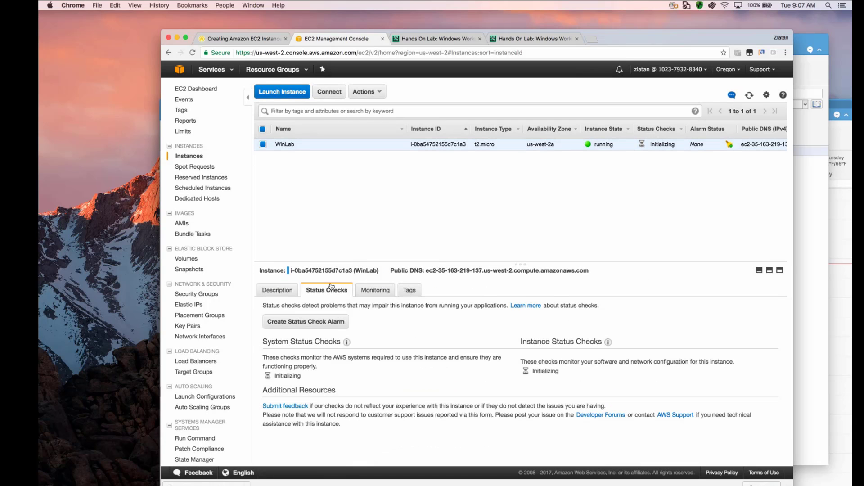
click(277, 291)
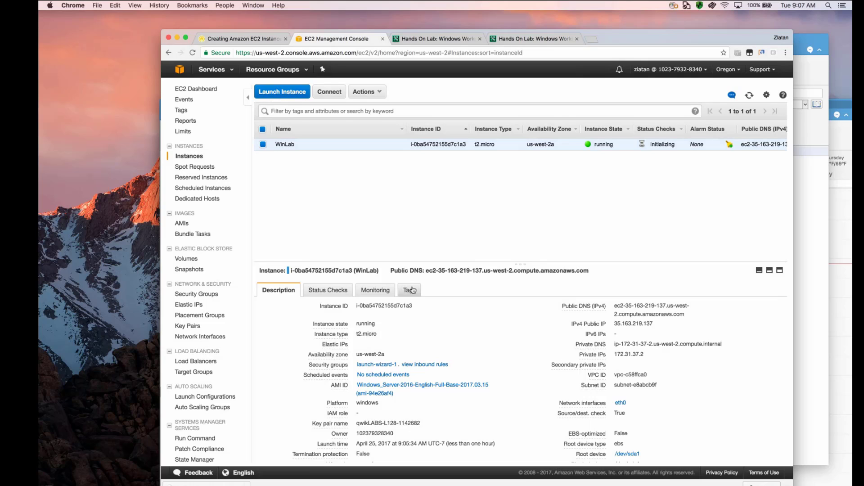
click(381, 89)
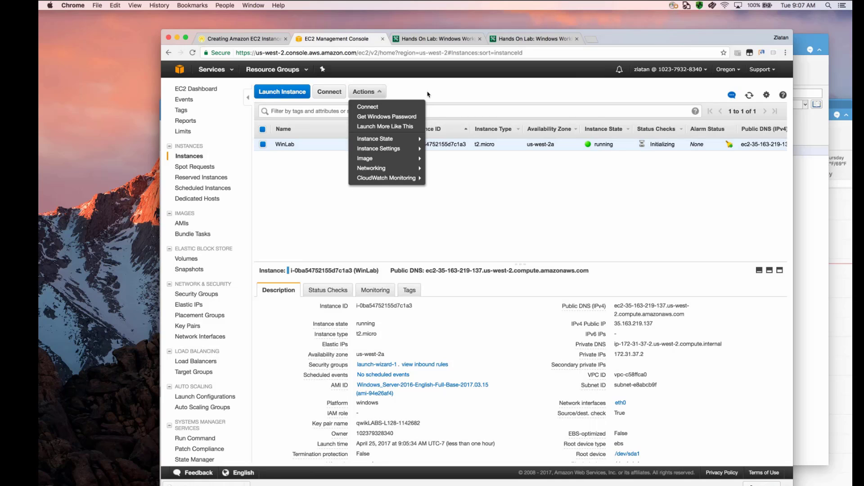
click(670, 388)
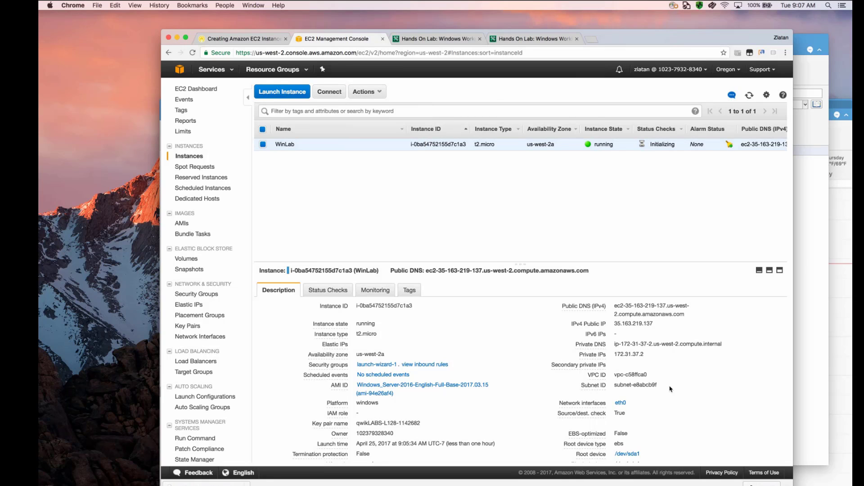
click(377, 93)
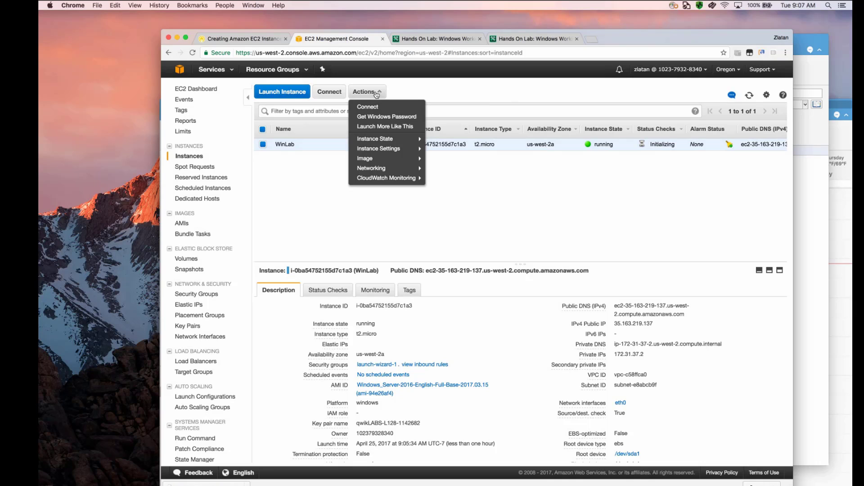
click(425, 82)
- Download the Remote Desktop file for connecting to the WinLab instance and close the connection dialog
click(322, 96)
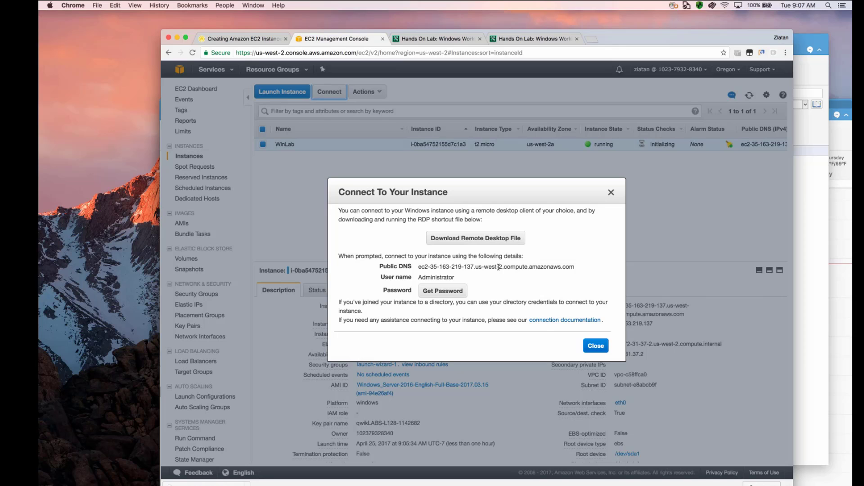
click(496, 240)
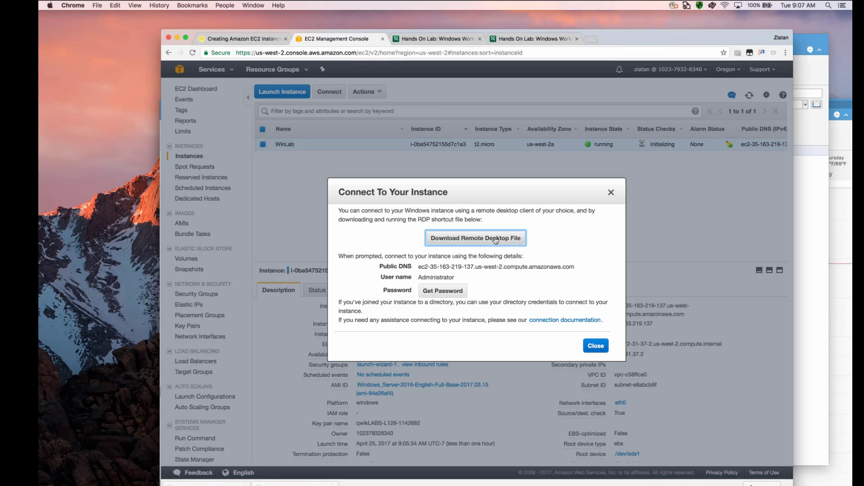
click(612, 191)
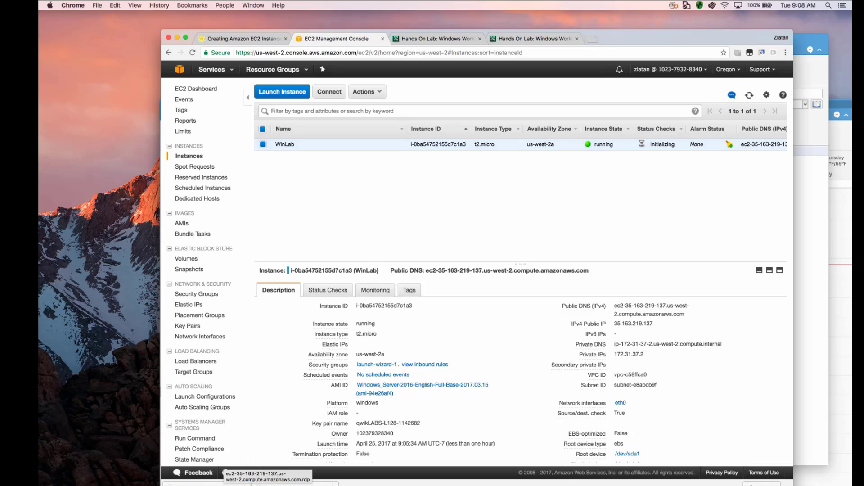
- Test the connection to WinLab in Microsoft Remote Desktop with the downloaded RDP file, accepting the unverified certificate, and close the session
click(233, 484)
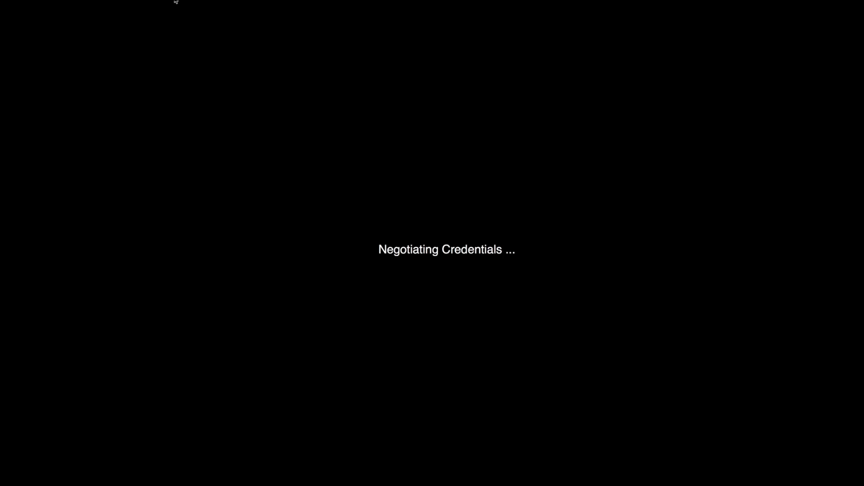
mouse_move(176, 2)
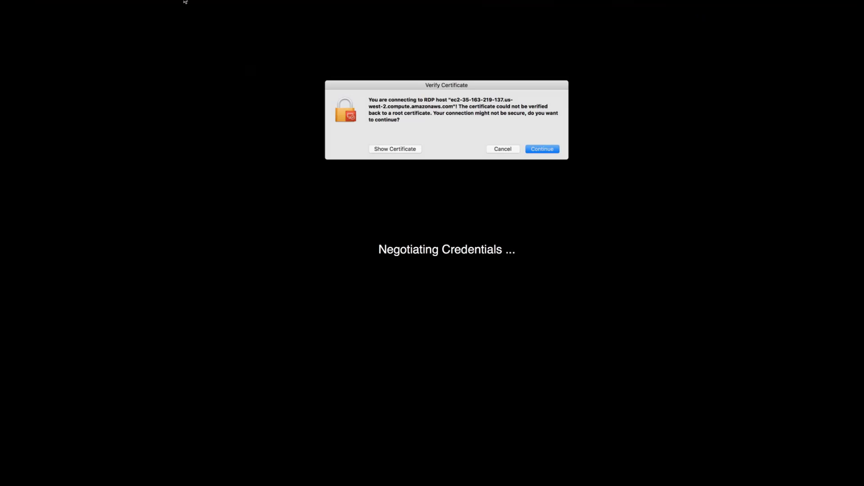
click(553, 149)
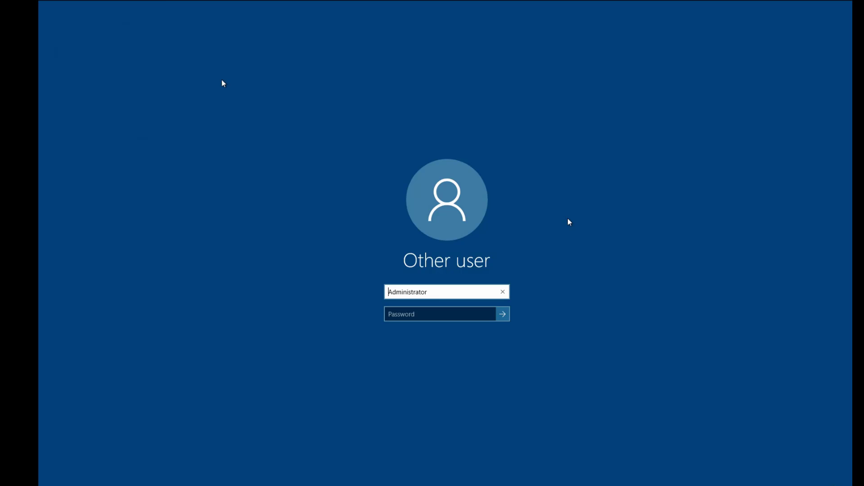
mouse_move(165, 3)
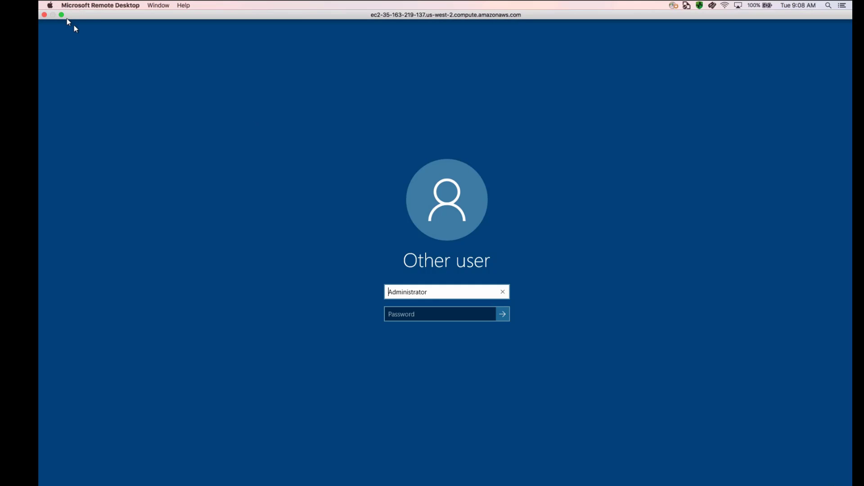
click(44, 15)
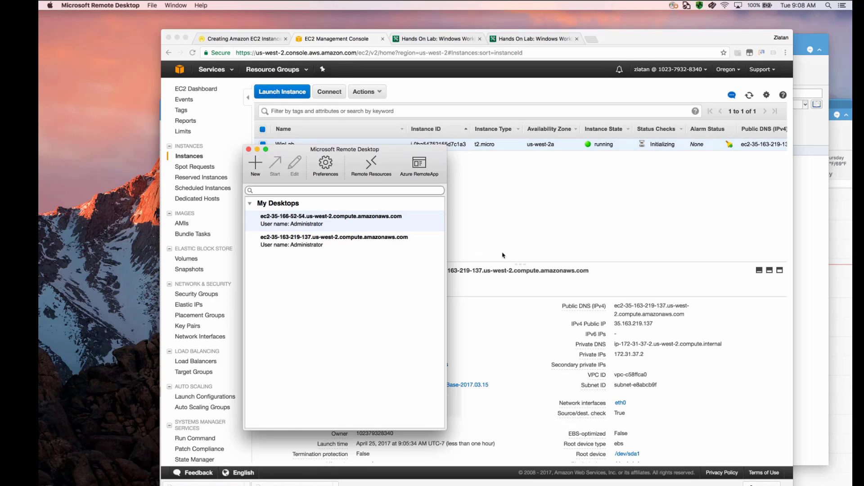
- Switch to Chrome and decrypt the WinLab instance's administrator password with the key pair file qwikLABS-L128-1142682.pem
click(503, 218)
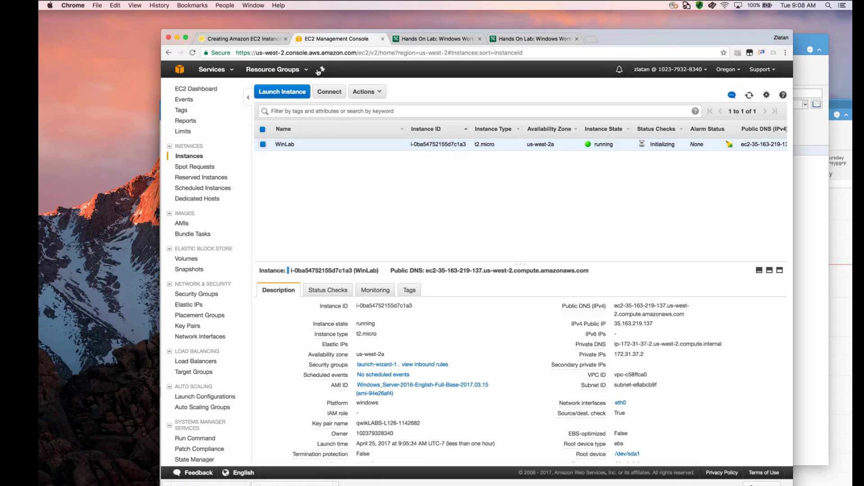
click(329, 92)
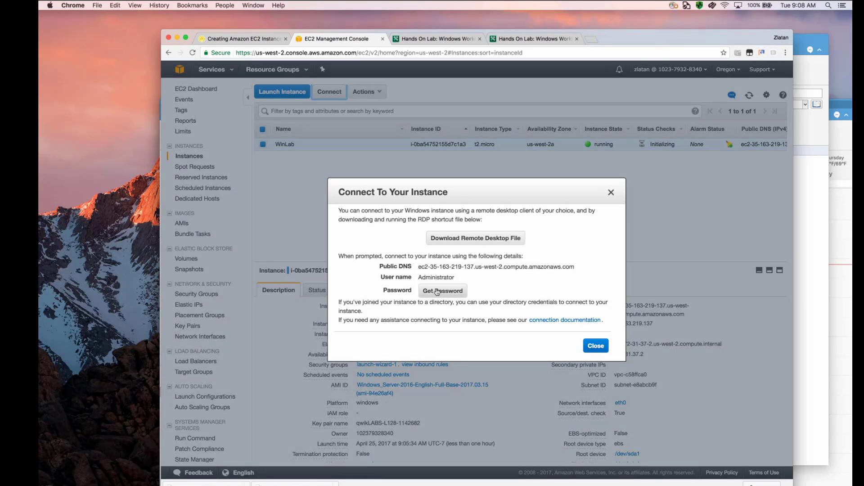
click(437, 291)
click(468, 250)
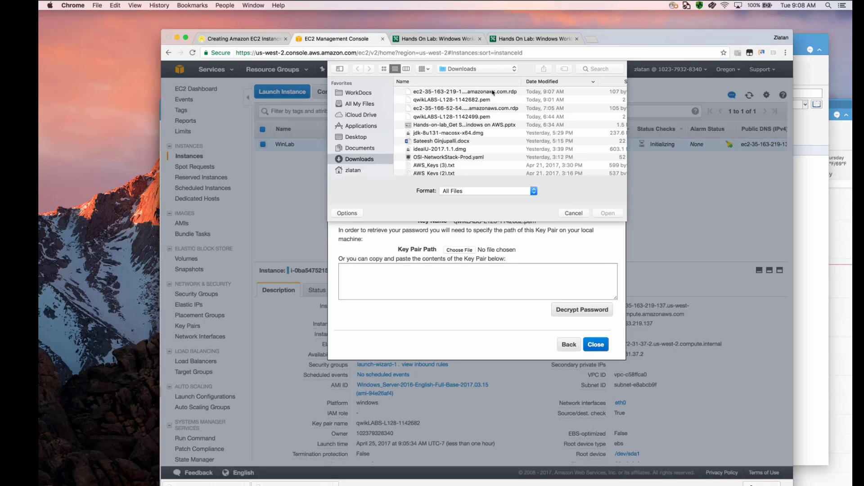
click(467, 97)
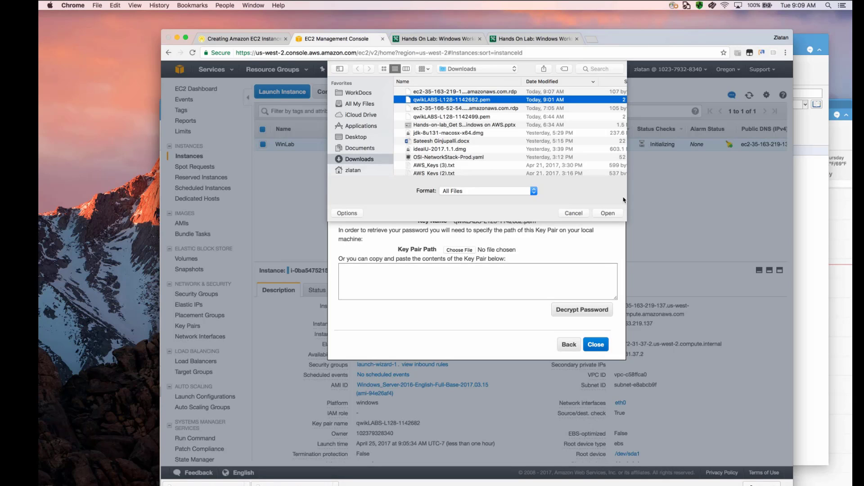
click(608, 213)
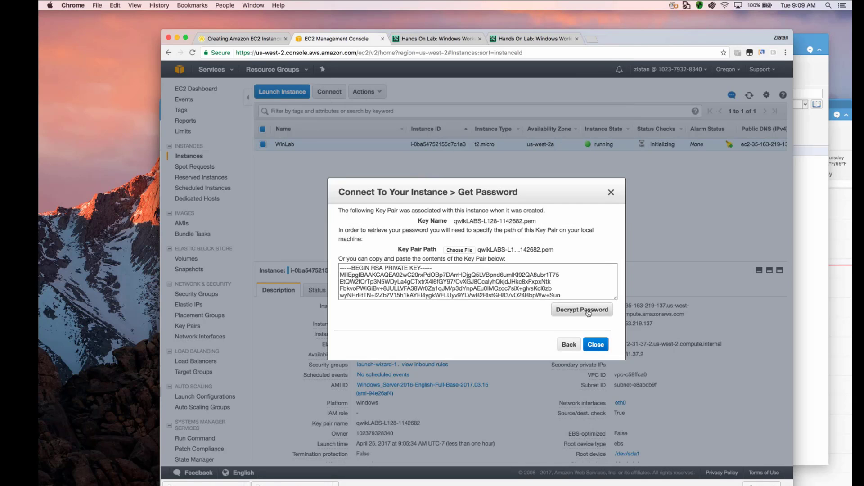
click(583, 310)
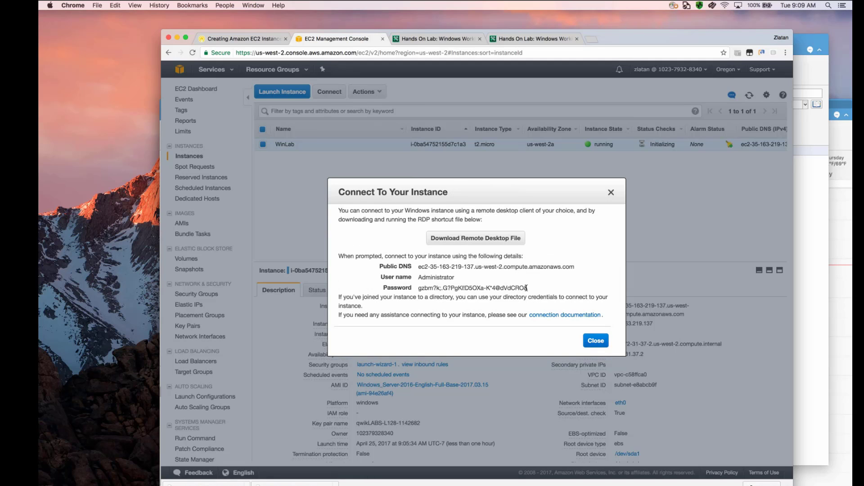
- Copy the decrypted administrator password, close the connection dialog and switch to Microsoft Remote Desktop
triple_click(459, 289)
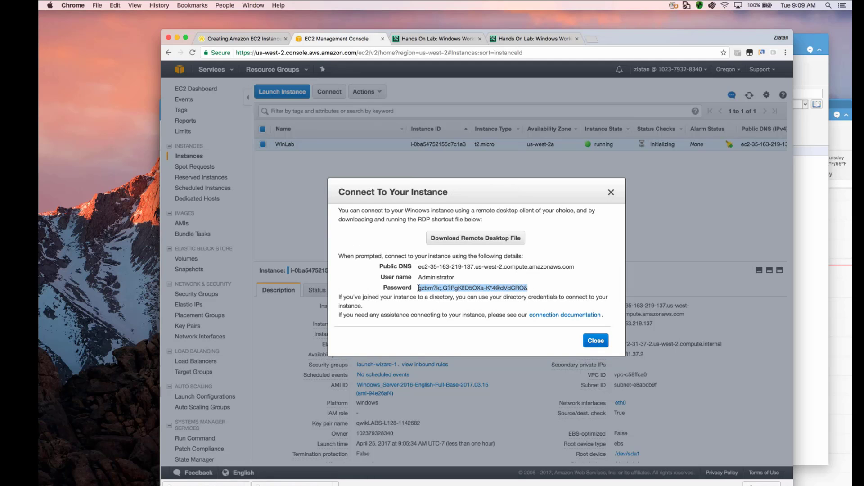
click(601, 342)
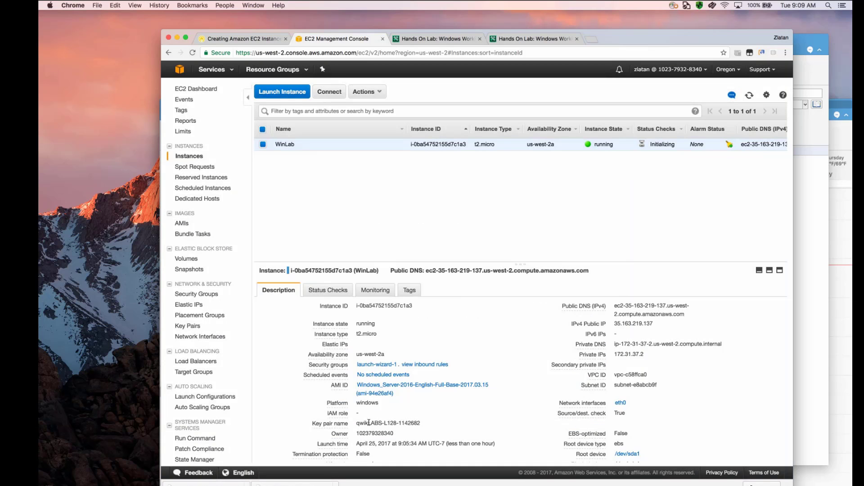
key(super+Tab)
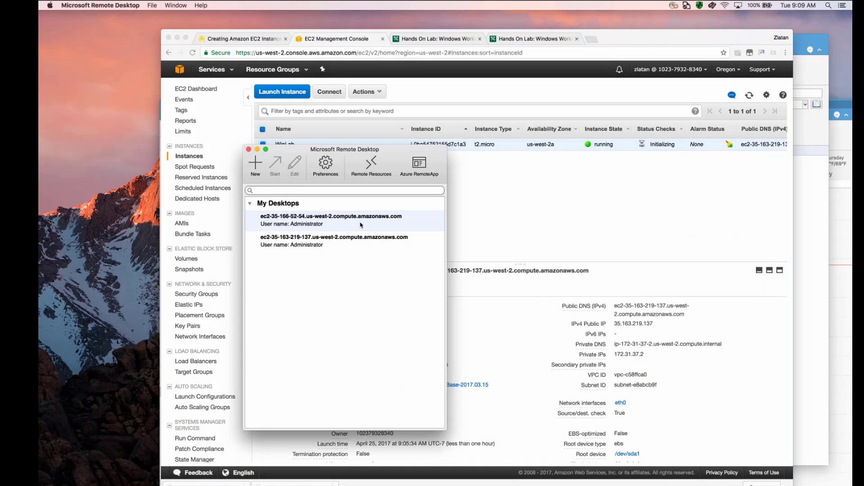
click(311, 224)
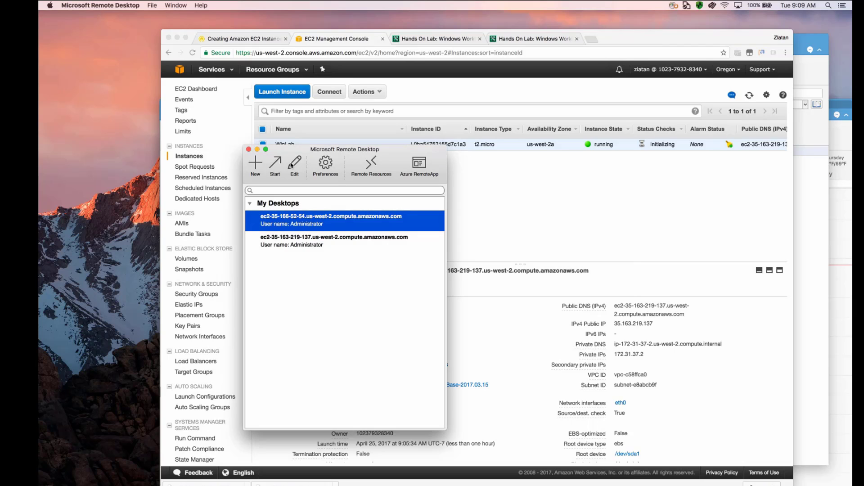
click(293, 163)
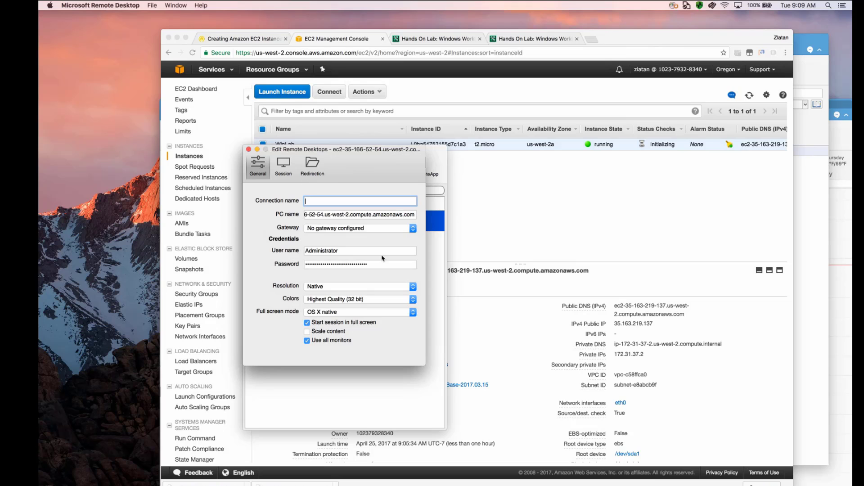
drag(348, 150, 427, 164)
click(327, 163)
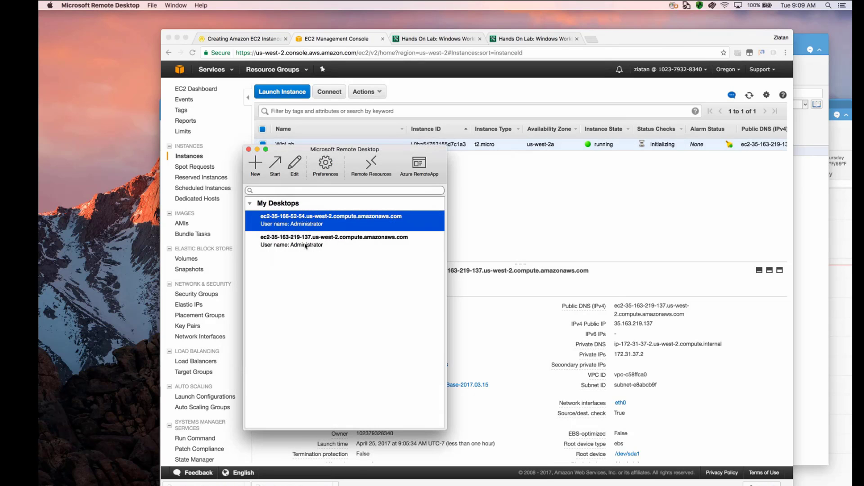
click(307, 246)
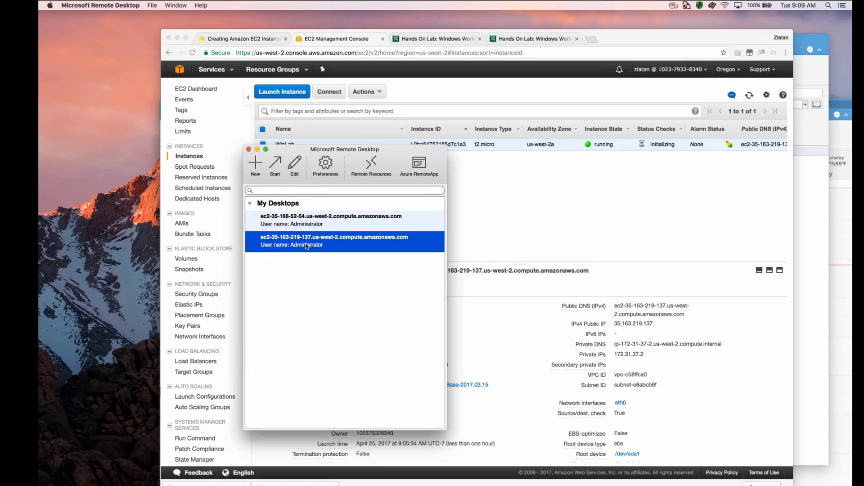
click(294, 164)
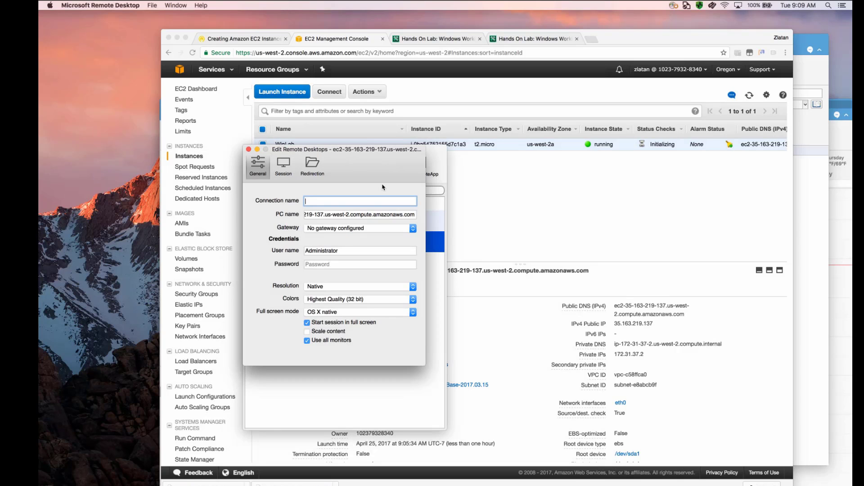
click(363, 264)
key(super+v)
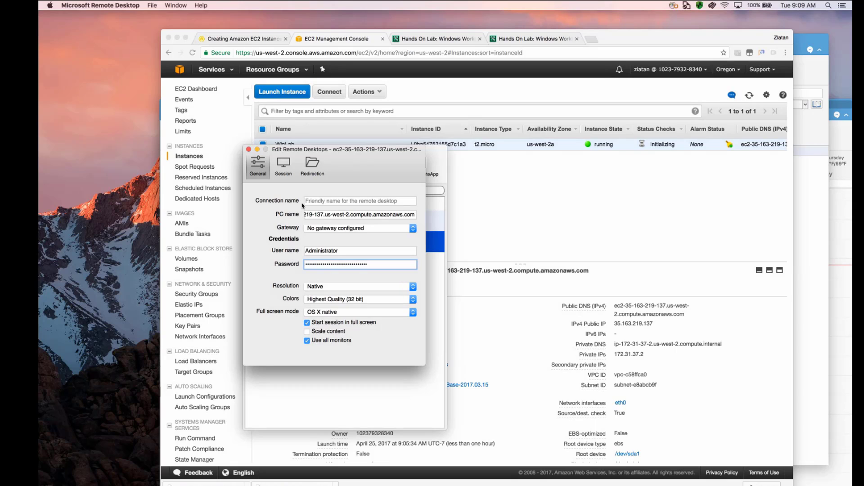
click(248, 149)
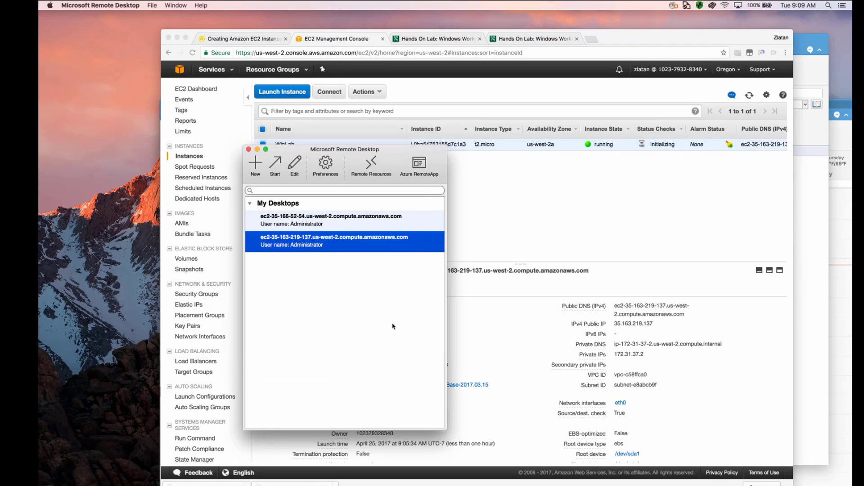
double_click(347, 247)
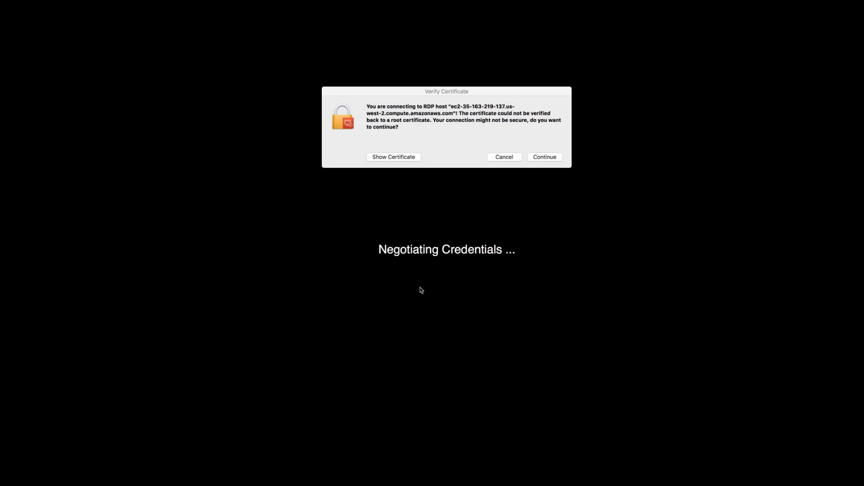
click(549, 156)
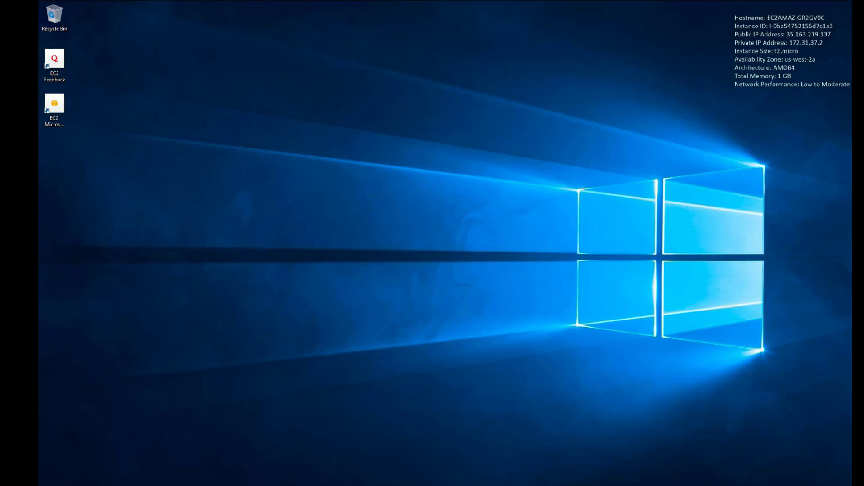
click(49, 485)
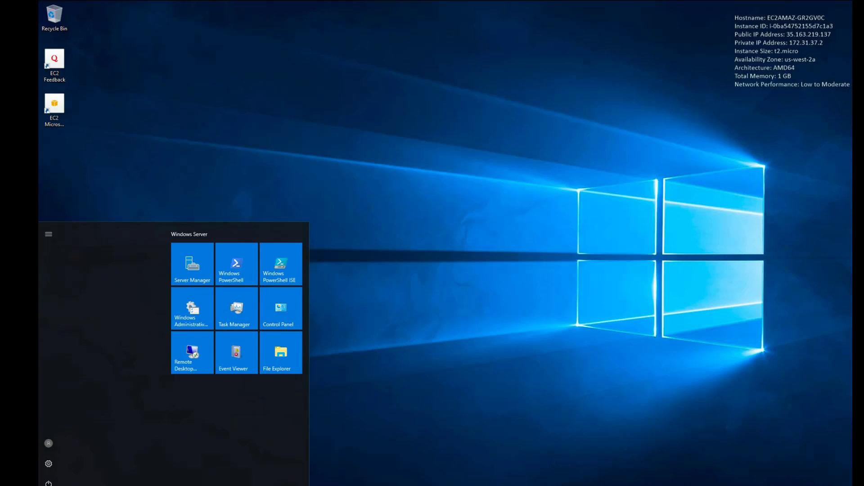
click(192, 270)
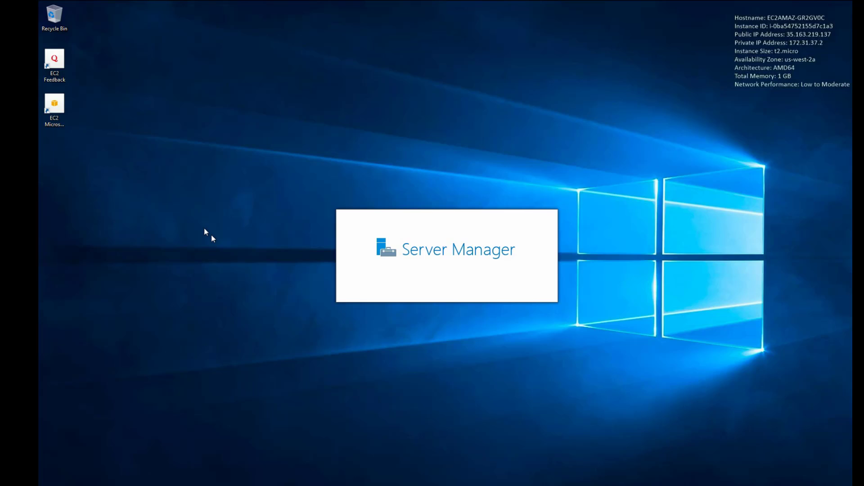
- Switch to the Qwiklabs instructions and check the PowerShell user data script that installs Internet Information Server
key(ctrl+Left)
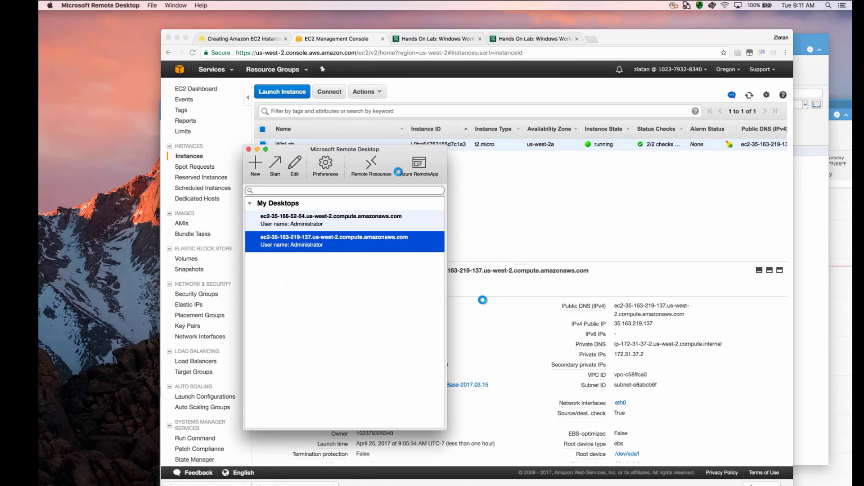
click(248, 35)
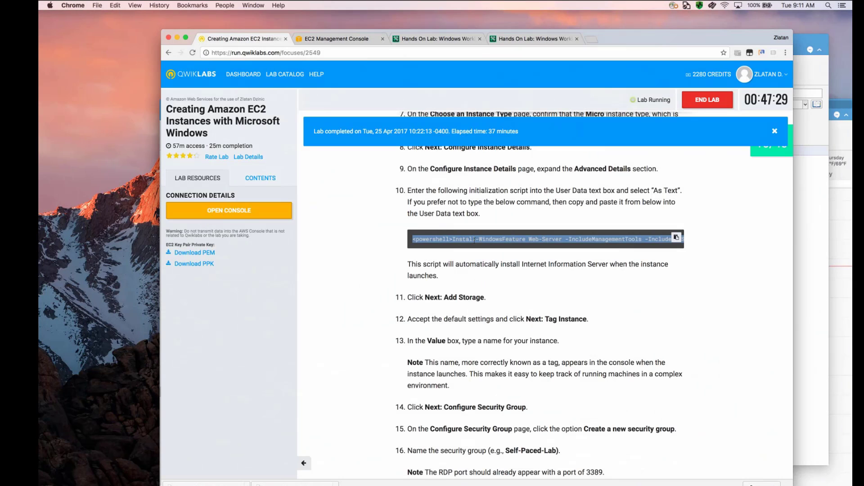
click(487, 235)
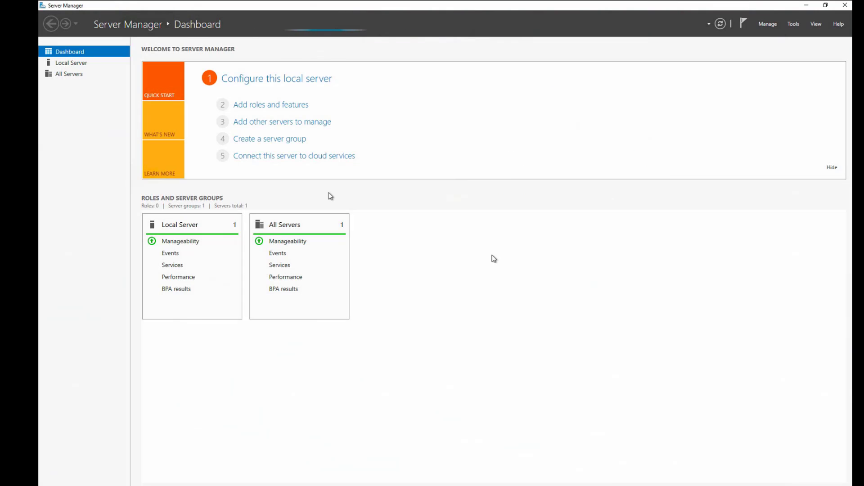
- Look through the Local Server, Dashboard and All Servers pages of Server Manager on the remote server
click(72, 63)
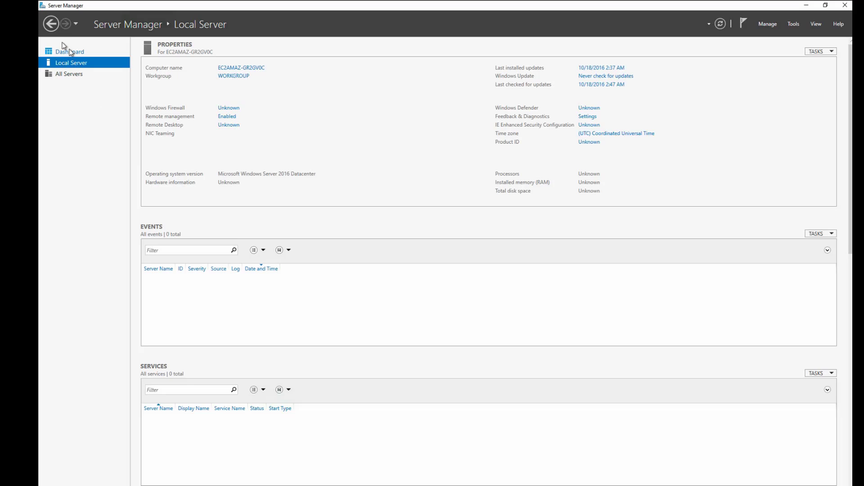
click(70, 52)
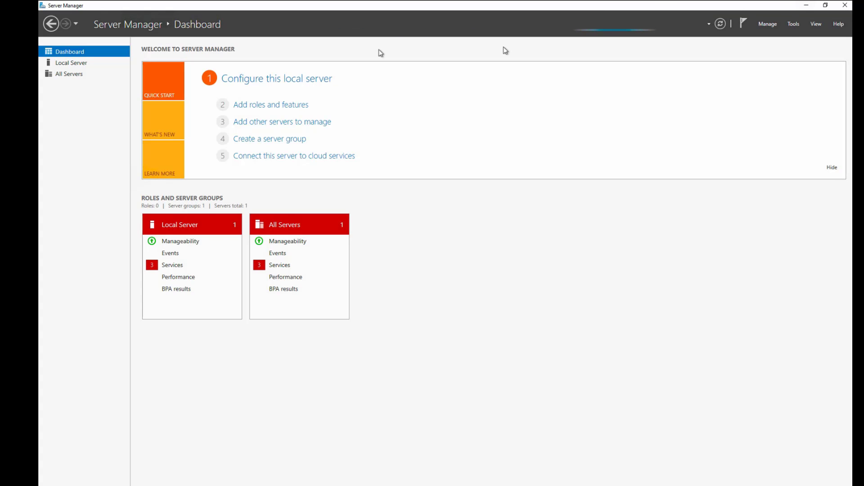
click(70, 64)
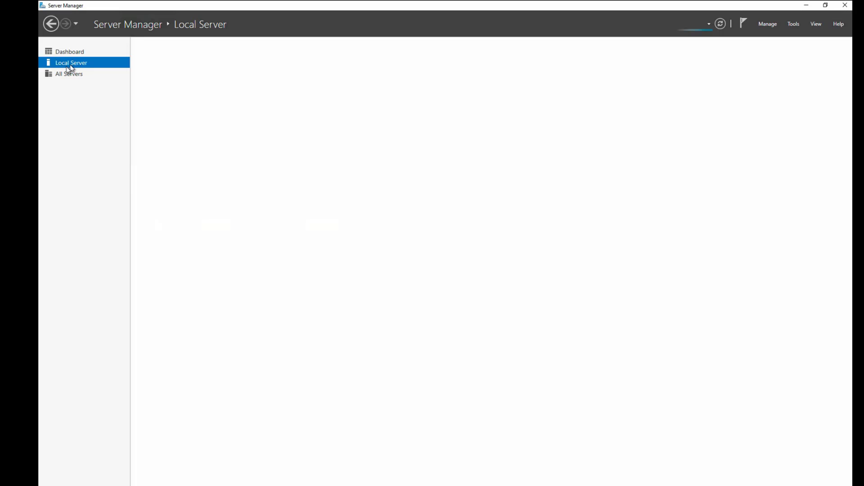
click(71, 73)
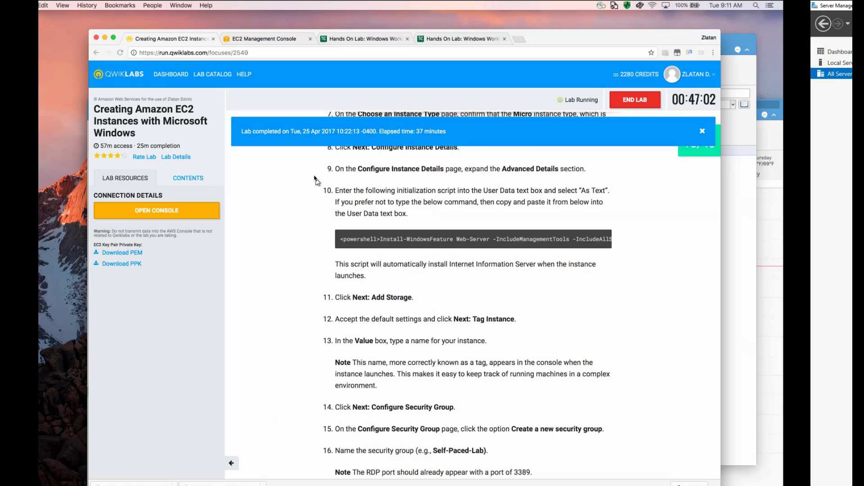
- Read the Qwiklabs instructions on configuring the Windows instance, covering IIS in Server Manager, the Install-WindowsFeature command and browsing the default website
scroll(542, 303, down, 5)
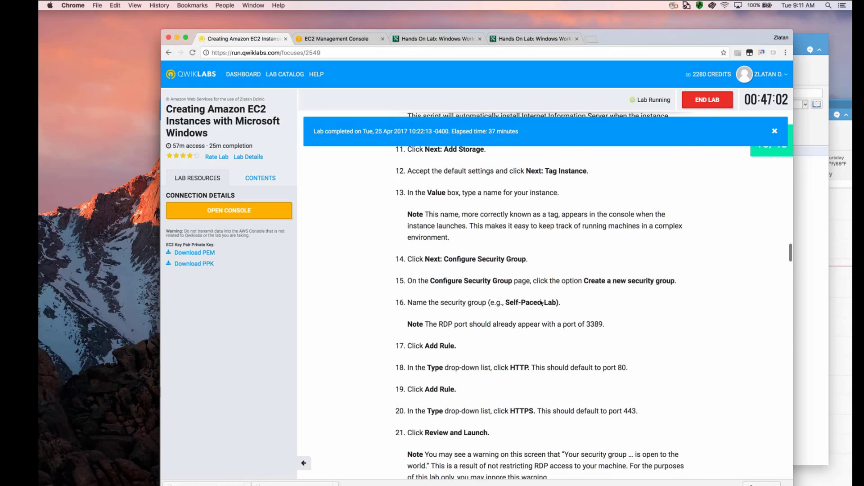
scroll(542, 303, down, 7)
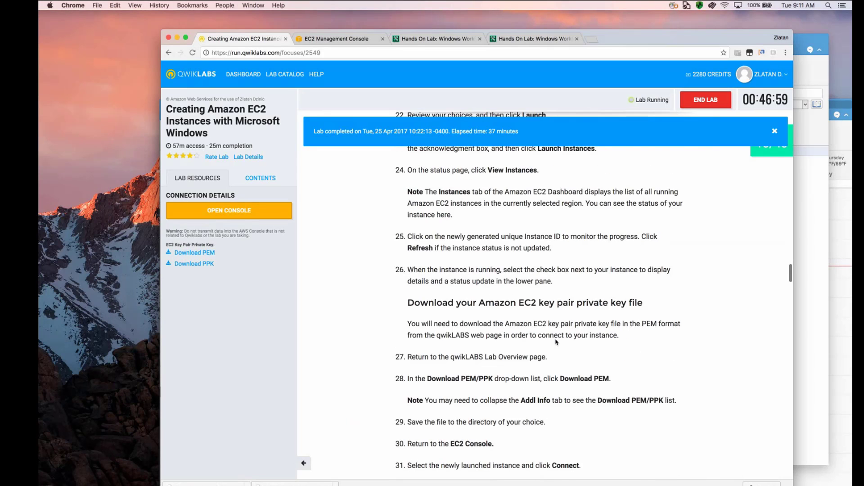
scroll(557, 342, down, 3)
scroll(557, 342, down, 8)
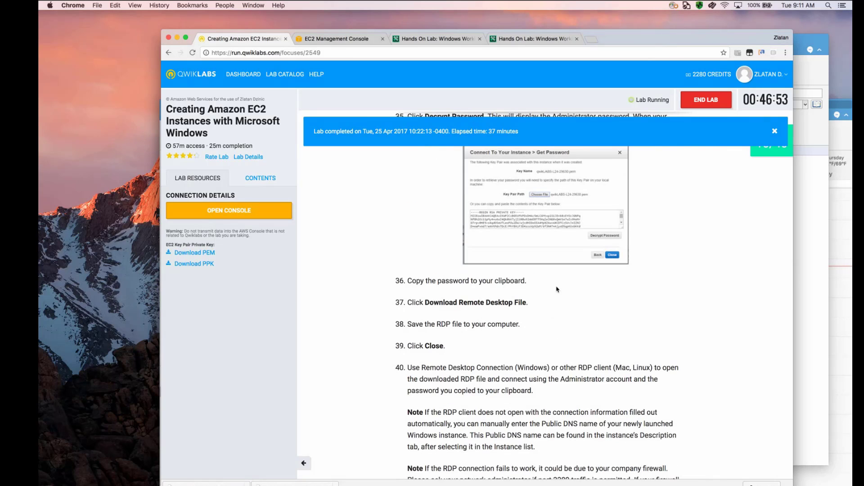
scroll(557, 289, down, 7)
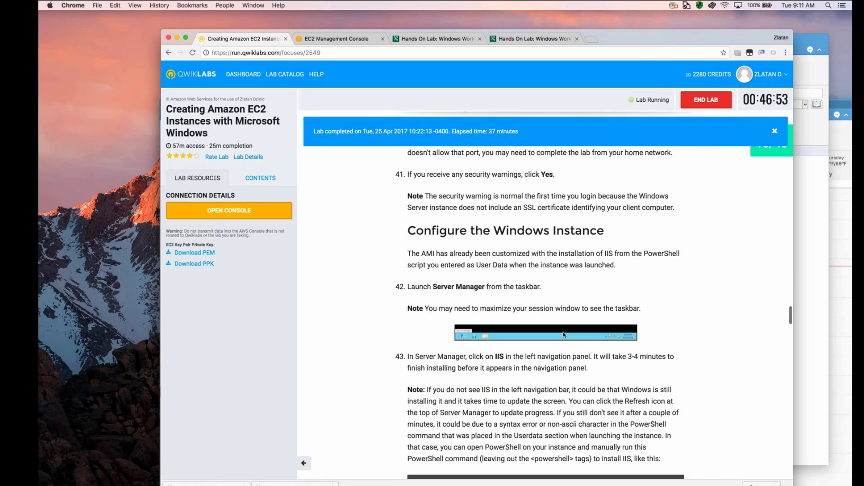
scroll(563, 335, down, 5)
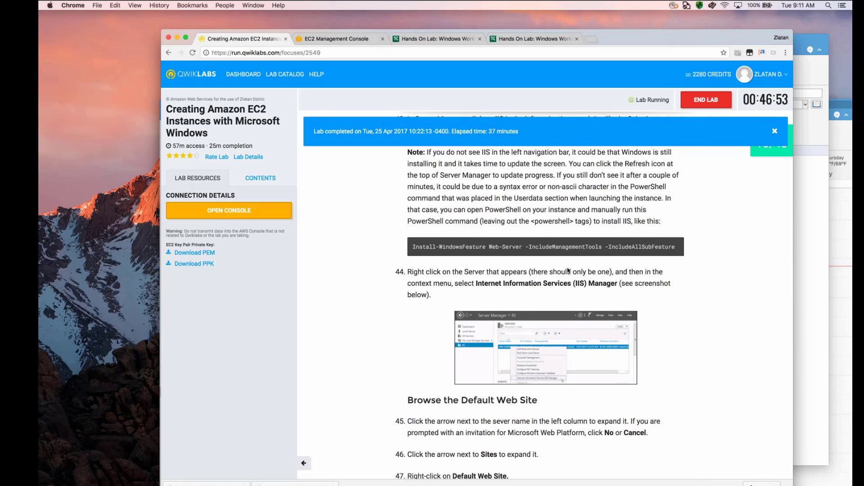
scroll(568, 270, up, 3)
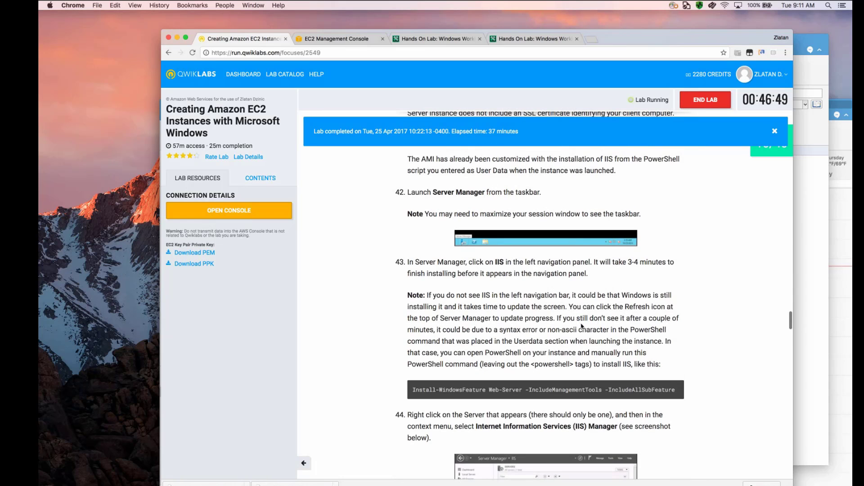
scroll(582, 311, down, 2)
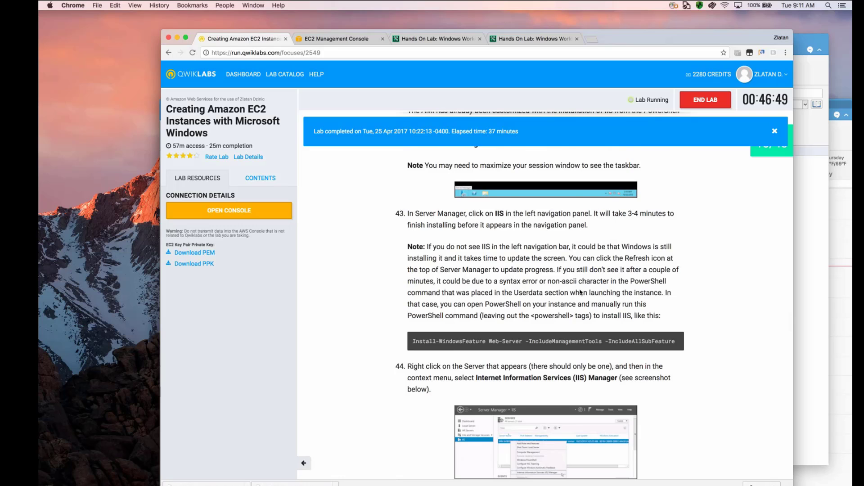
scroll(580, 292, up, 3)
scroll(580, 293, down, 6)
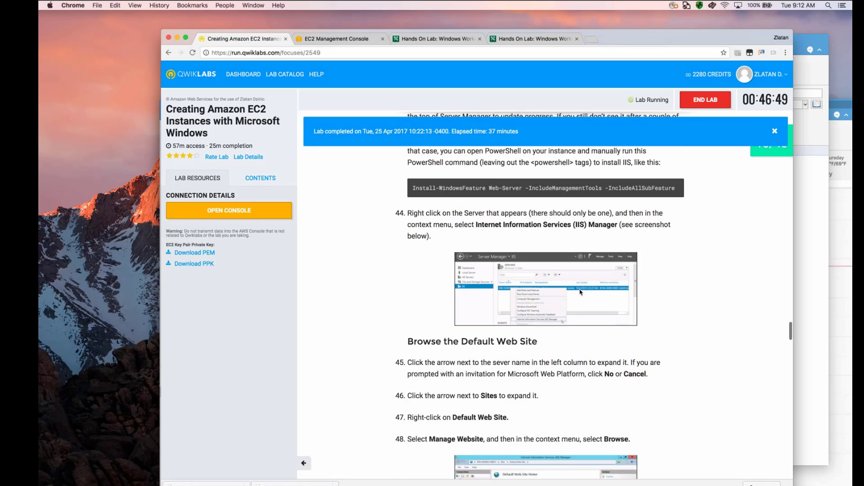
- Read the Qwiklabs instructions on exploring C:\inetpub\wwwroot and replacing the start page's contents in Notepad with instance metadata links
scroll(580, 293, down, 5)
scroll(581, 293, down, 15)
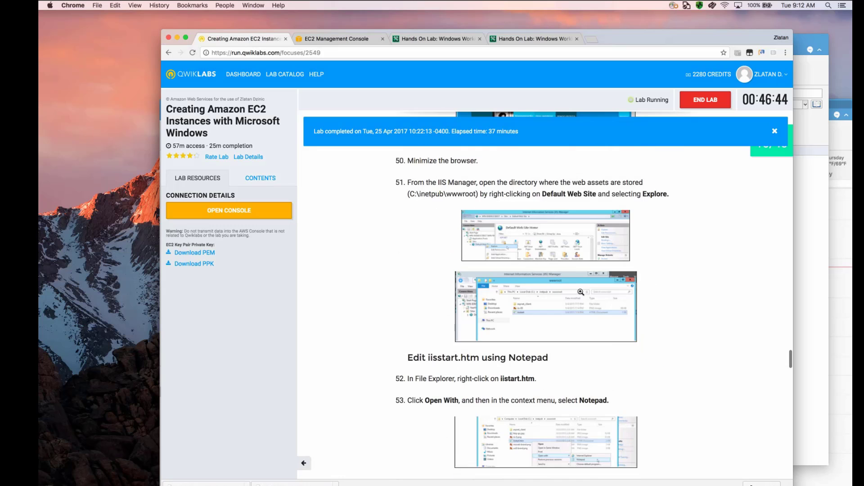
scroll(658, 348, down, 8)
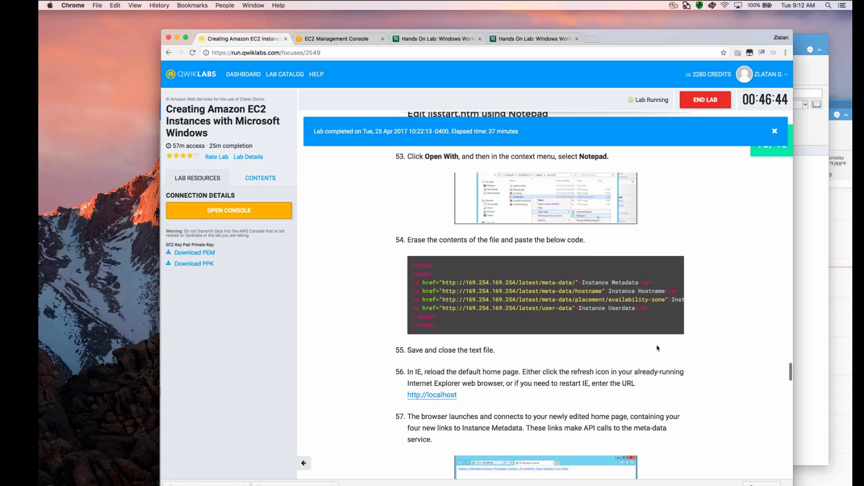
scroll(657, 348, down, 2)
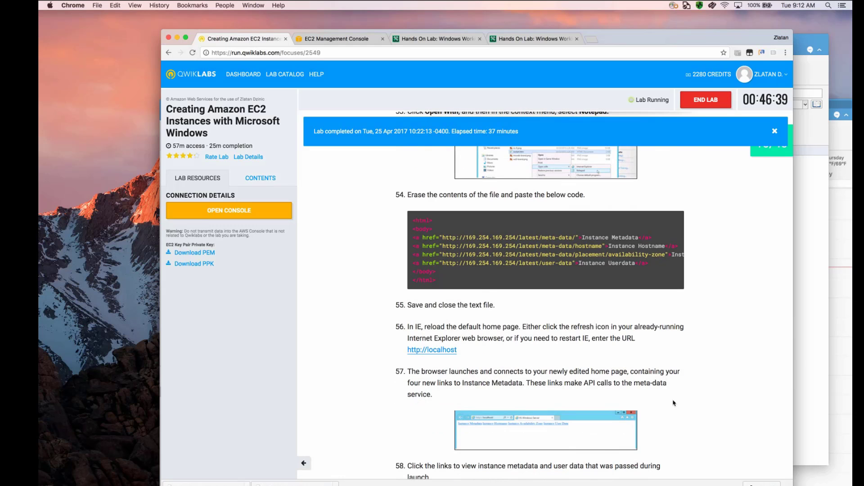
- Switch to the remote server, check the Local Server and Dashboard pages of Server Manager, and close it
key(ctrl+Right)
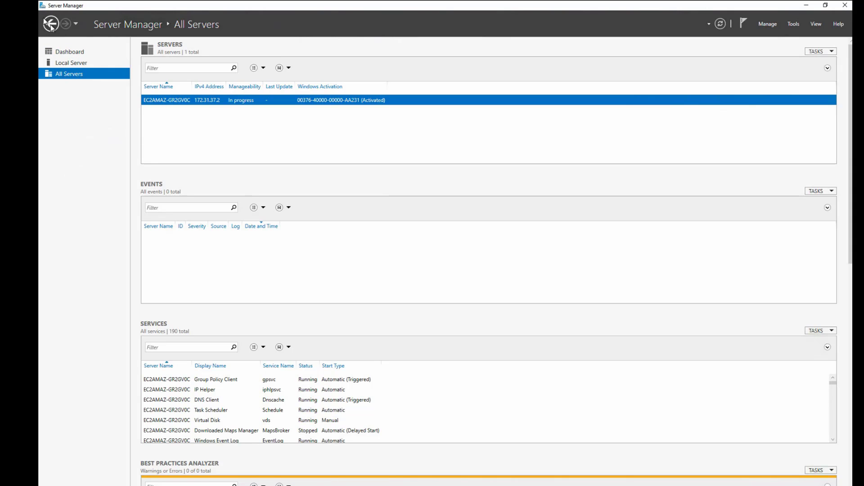
click(67, 62)
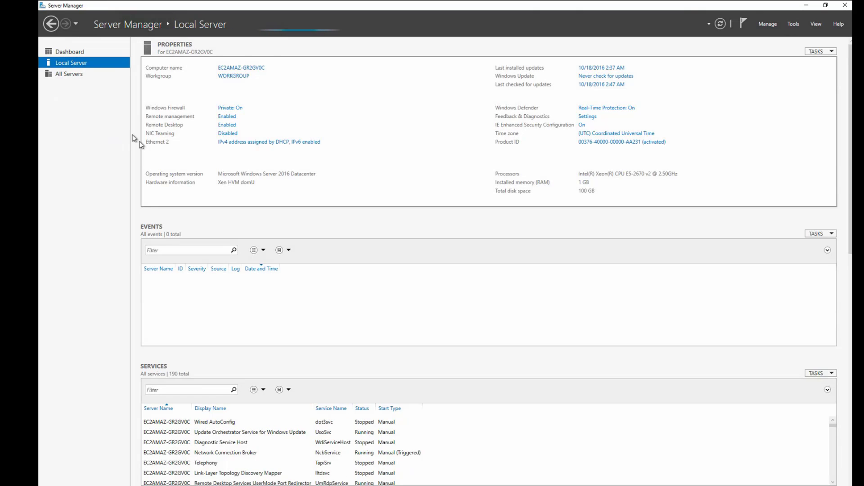
click(69, 51)
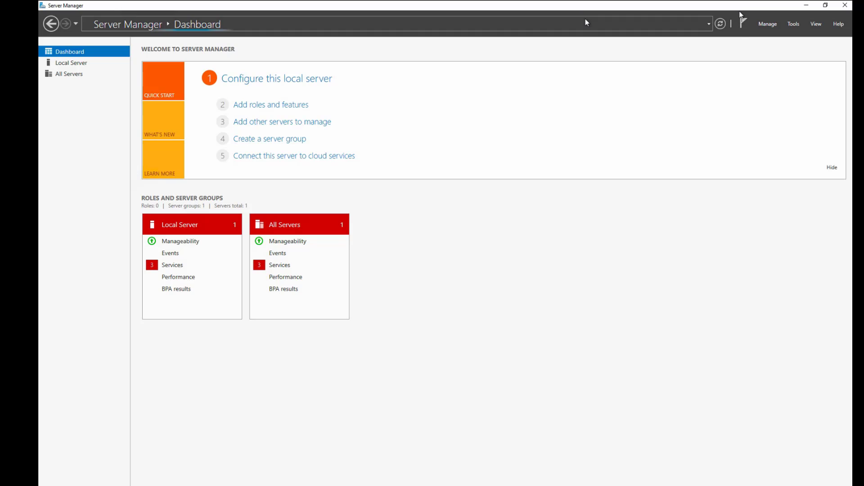
click(845, 5)
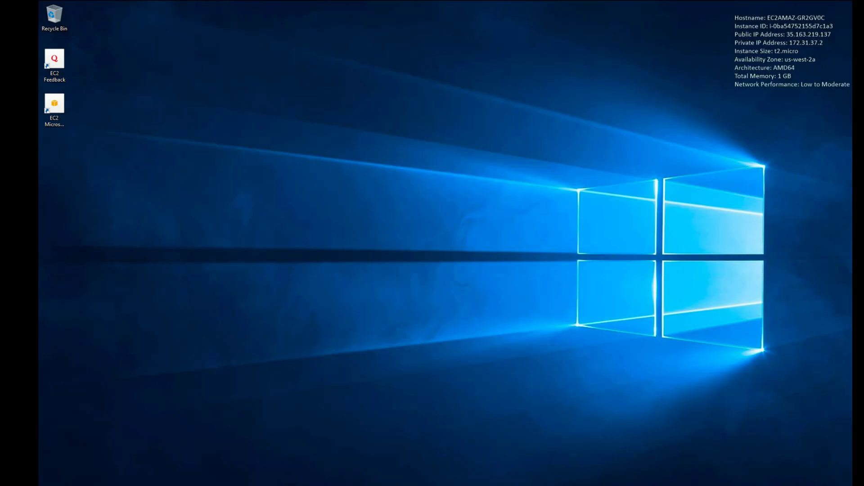
- Relaunch Server Manager, check its Local Server and Dashboard pages for the IIS role, and close it again
key(super)
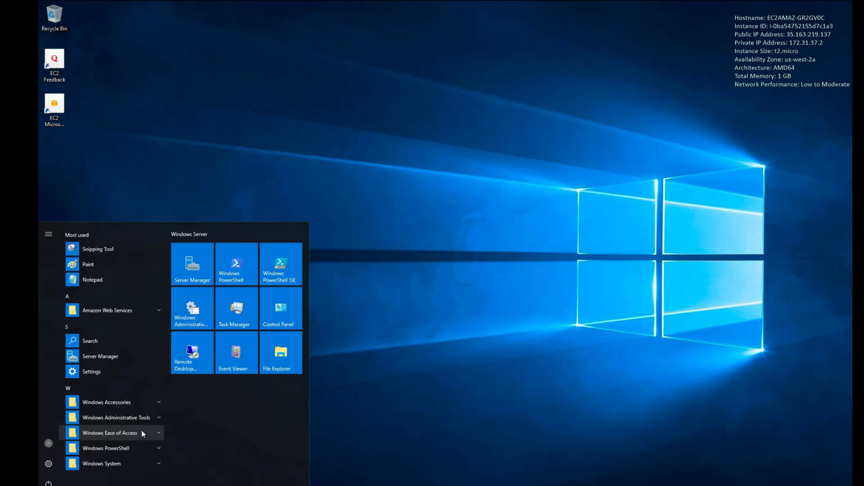
click(191, 269)
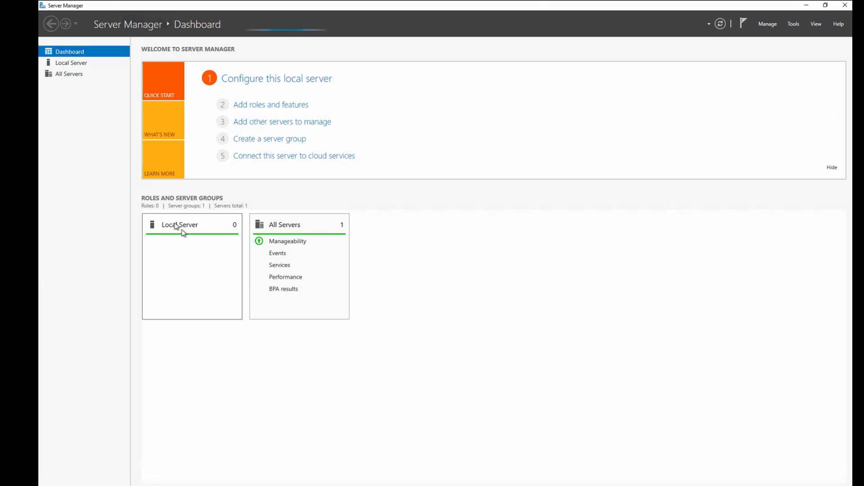
click(72, 63)
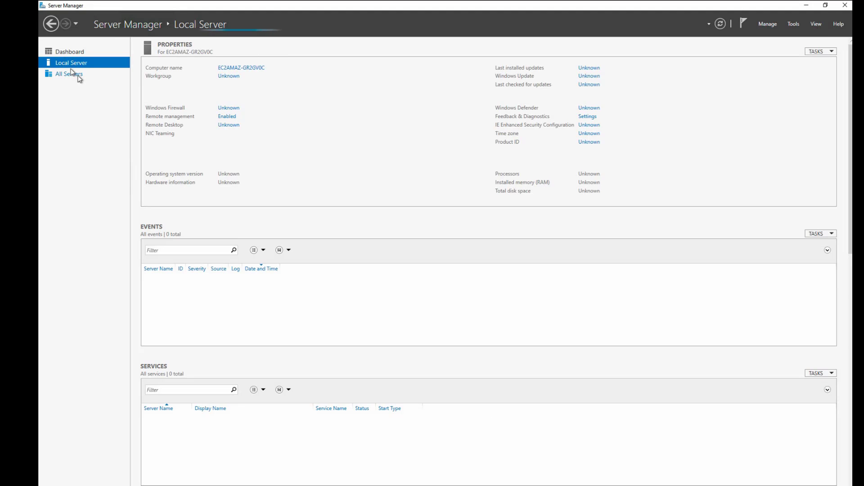
click(72, 49)
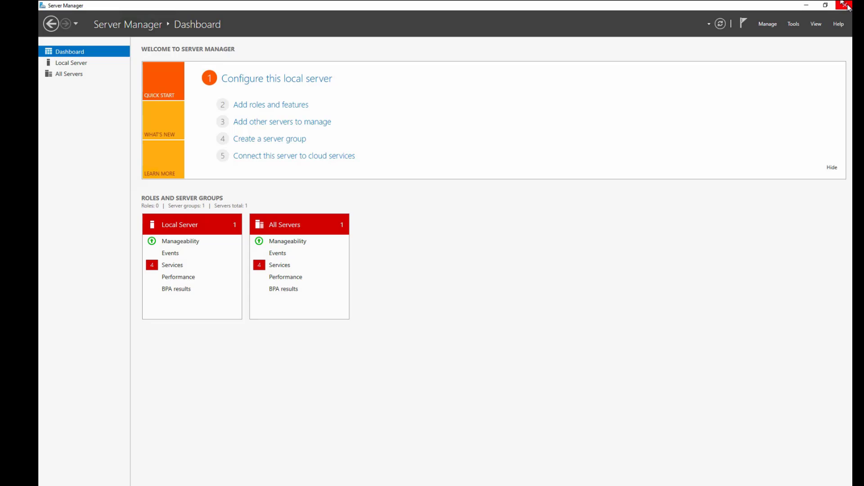
click(847, 5)
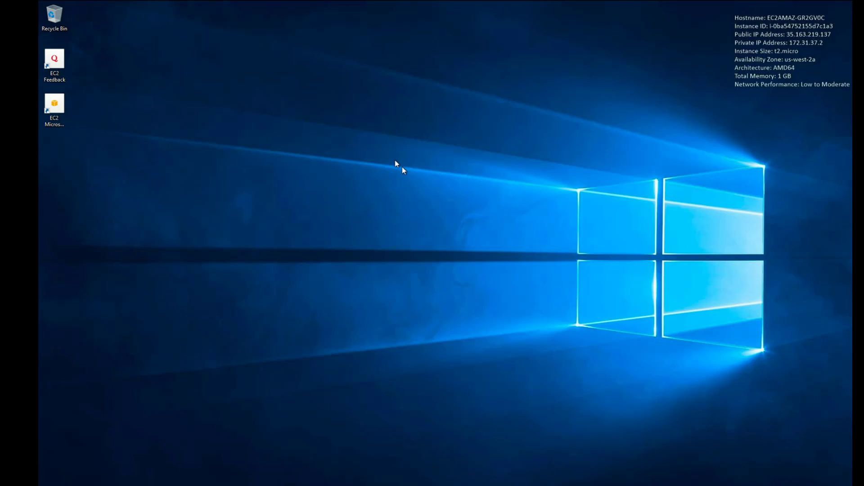
- Switch to the EC2 Management Console in Chrome and look at the WinLab instance's tags and the State Manager page
key(ctrl+Left)
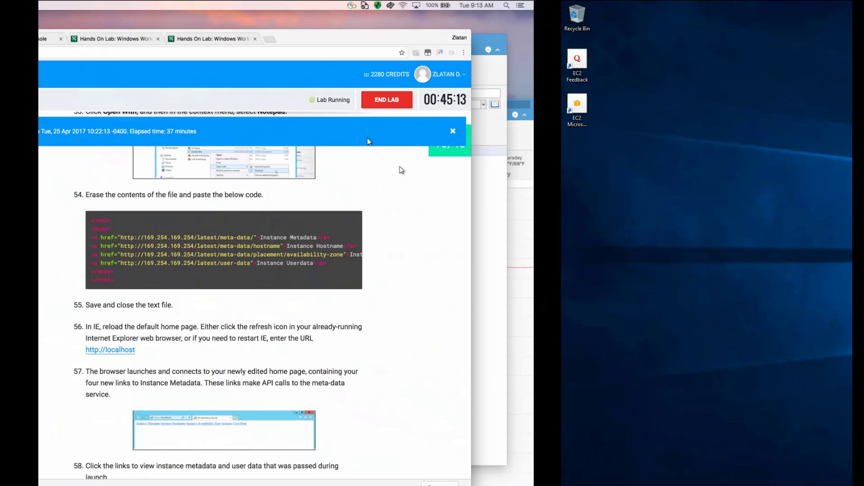
click(347, 39)
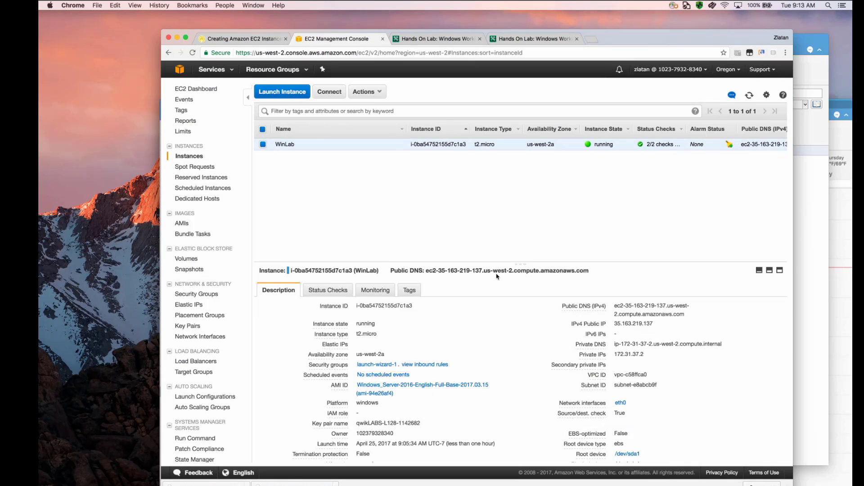
click(413, 292)
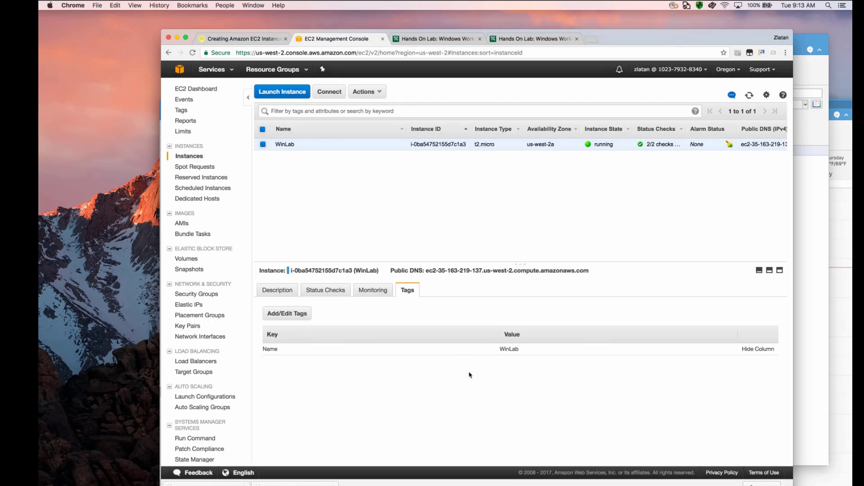
scroll(185, 363, down, 5)
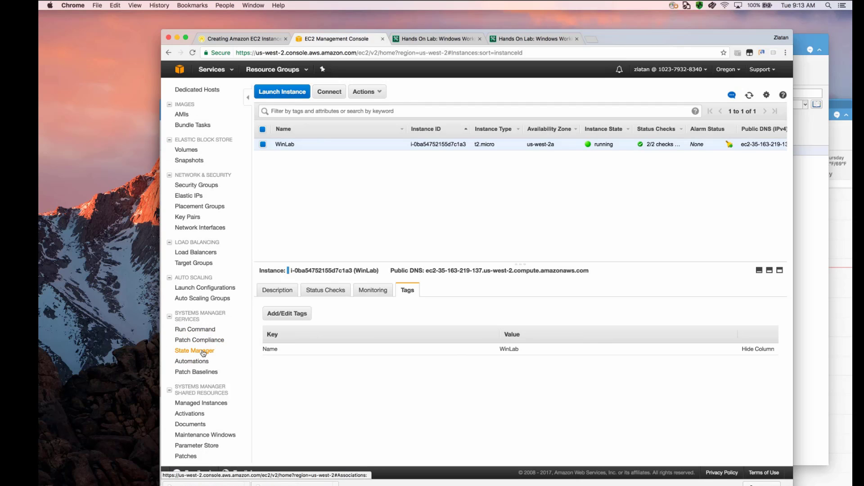
click(203, 352)
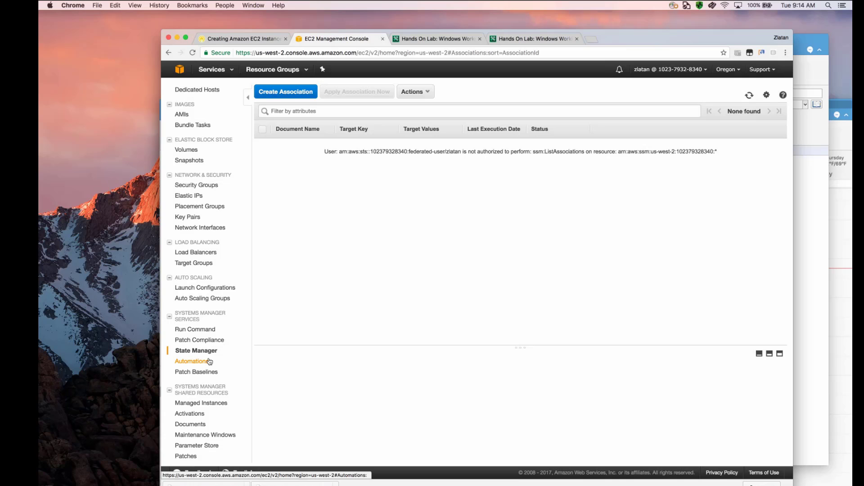
- Return to the remote server desktop, launch Server Manager and open Internet Information Services (IIS) Manager from it
key(ctrl+Right)
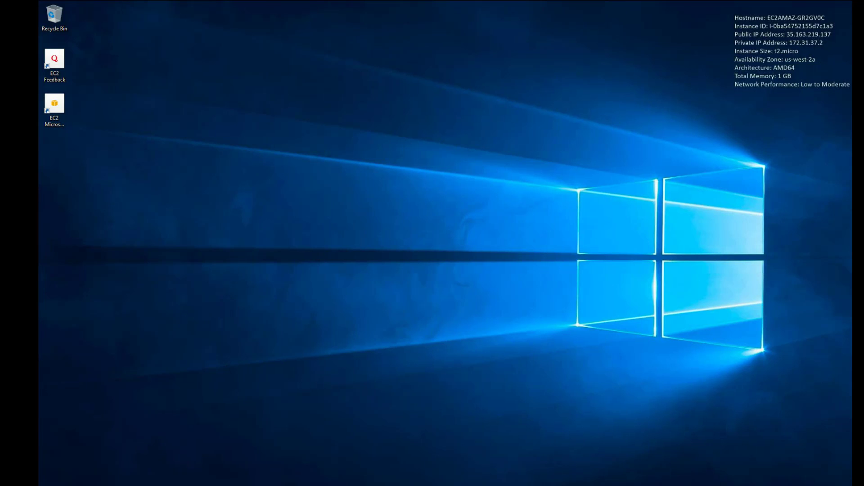
click(49, 485)
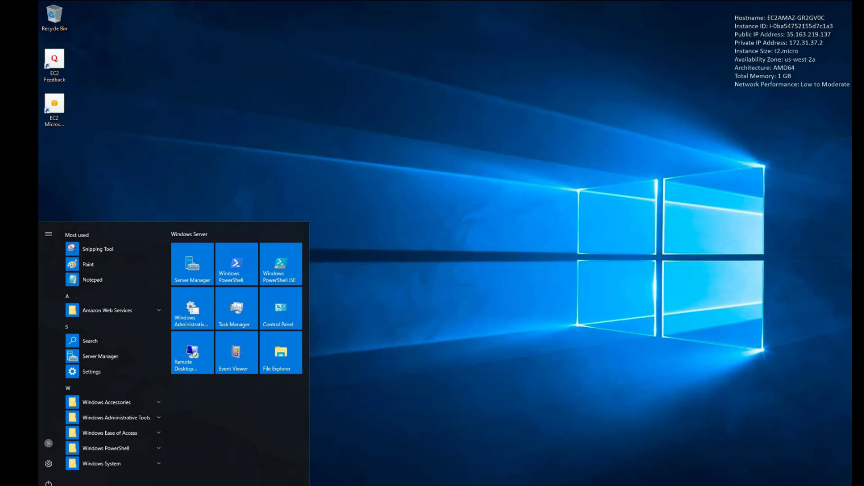
click(192, 261)
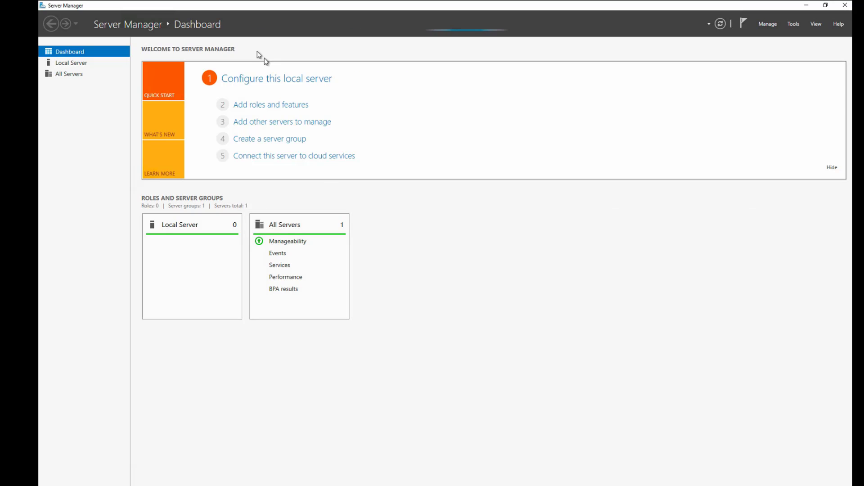
click(794, 24)
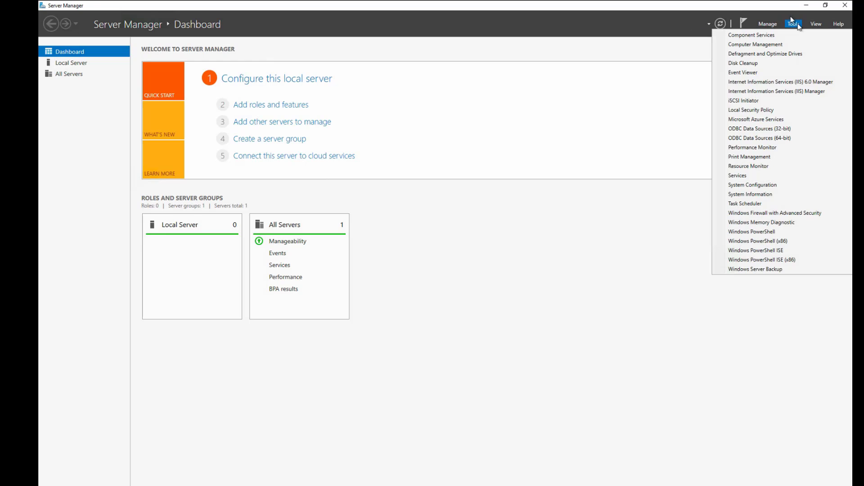
click(795, 93)
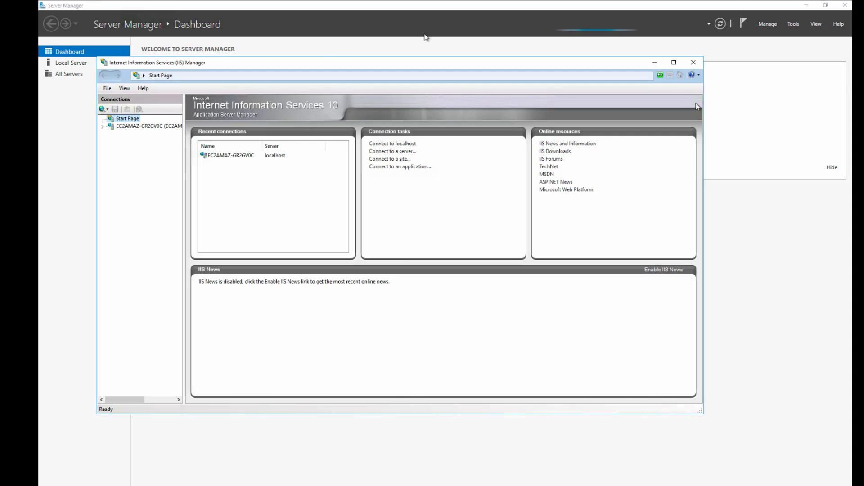
- Expand the EC2AMAZ-GR2GV0C server and its Sites in IIS Manager, and browse the Default Web Site
click(111, 127)
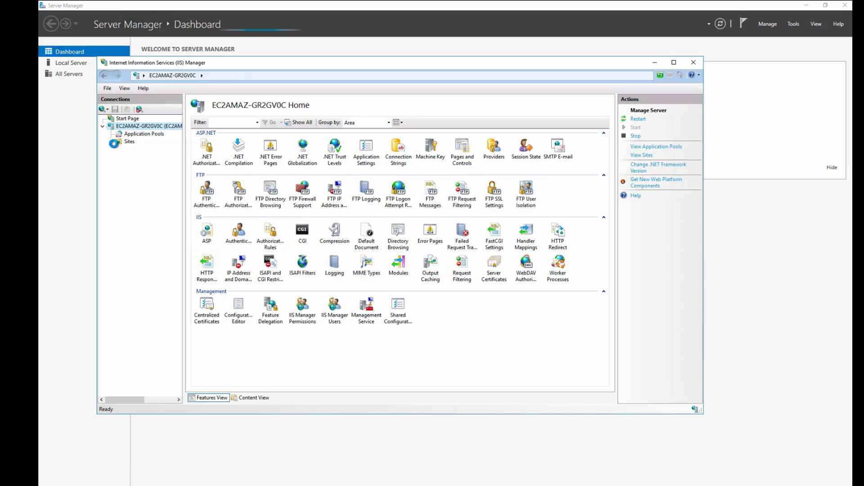
click(110, 141)
click(145, 149)
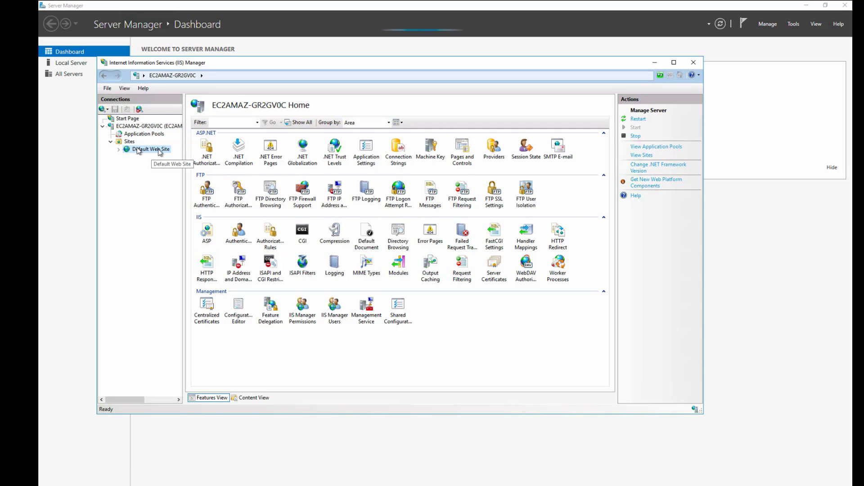
right_click(152, 149)
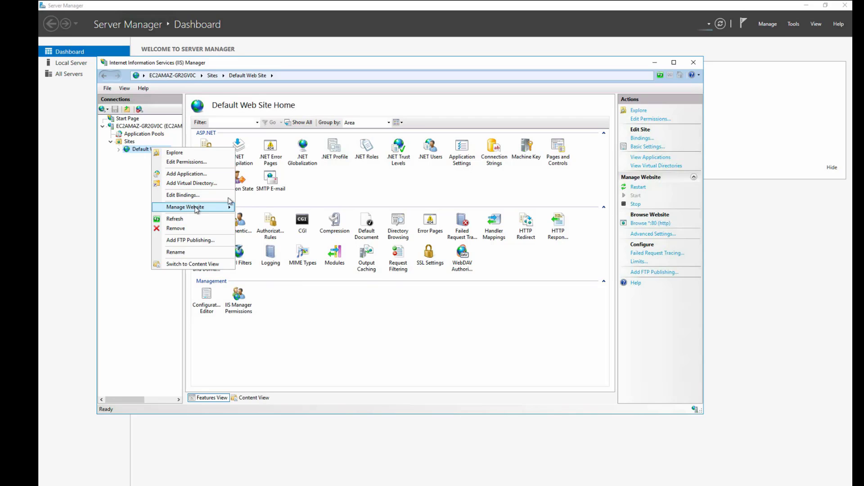
mouse_move(196, 208)
click(261, 238)
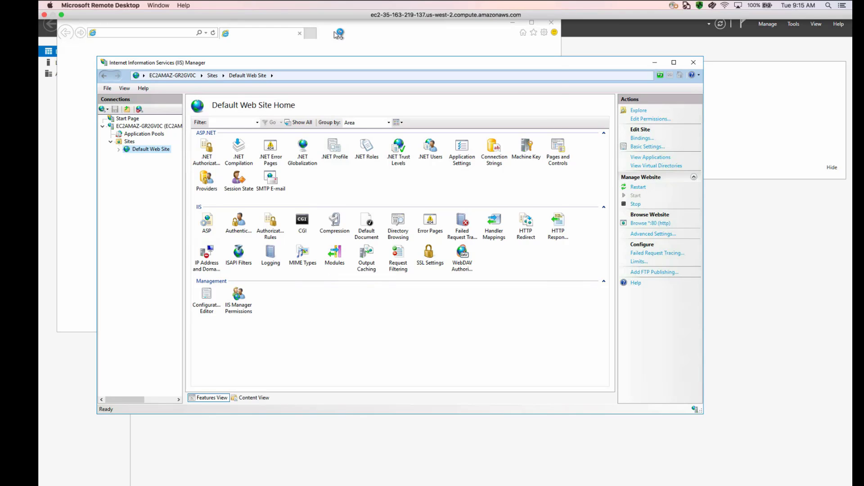
- Set up Internet Explorer 11 with the recommended settings, accept the secure-connection alert and return to the IIS Windows Server page
click(344, 34)
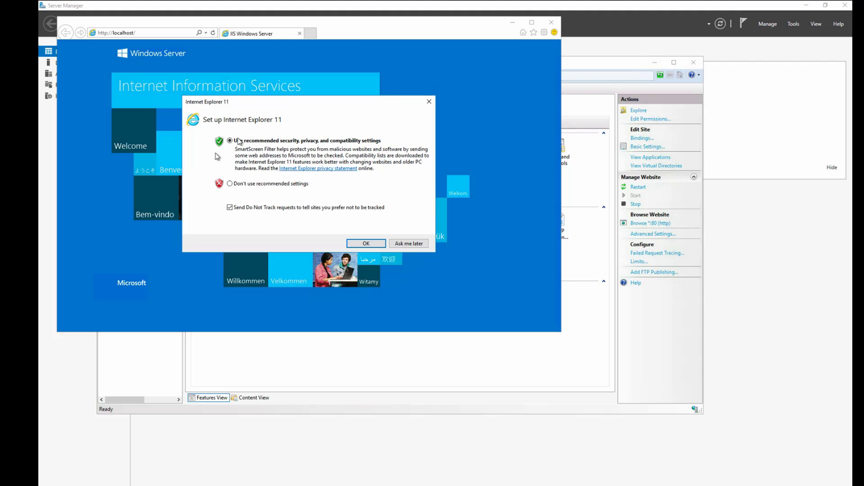
click(365, 243)
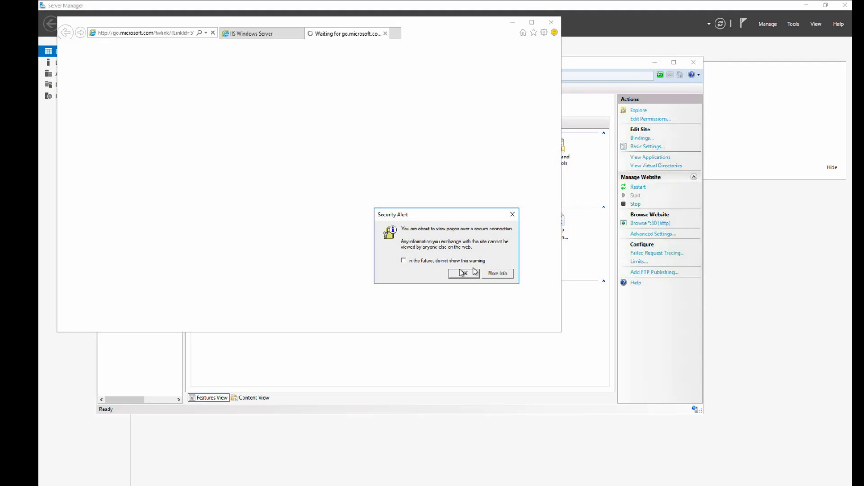
click(464, 274)
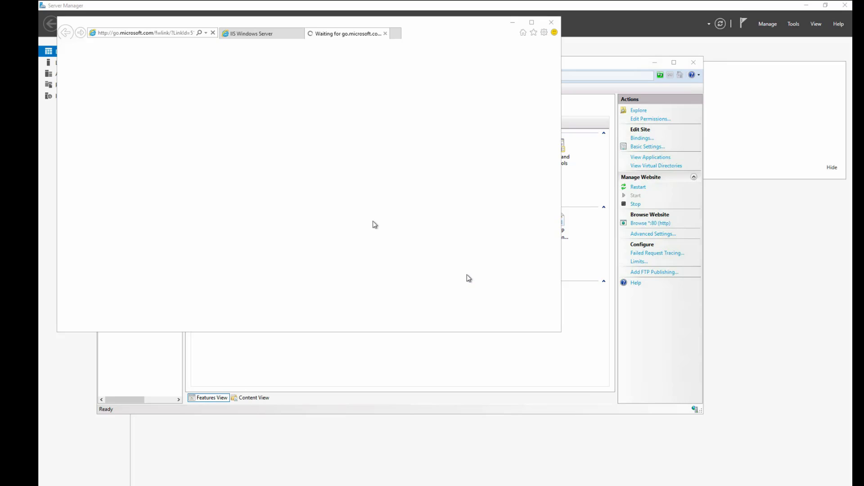
click(258, 33)
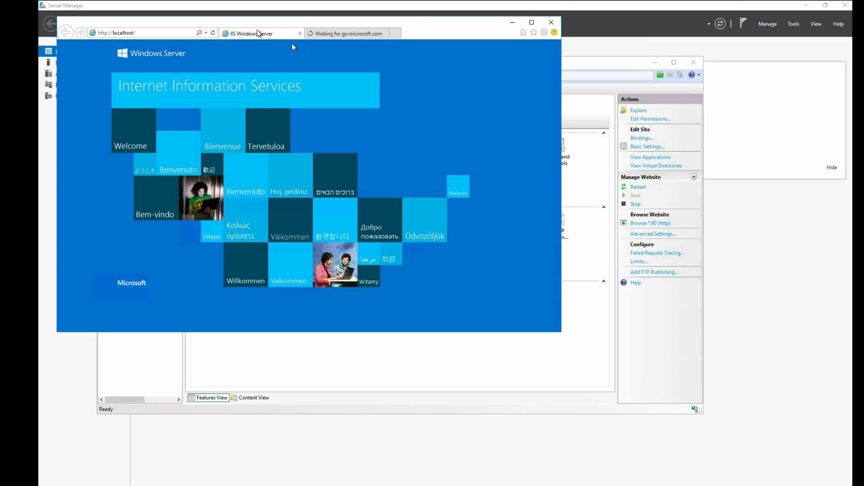
- Bring IIS Manager forward and explore the Default Web Site's wwwroot folder
click(581, 352)
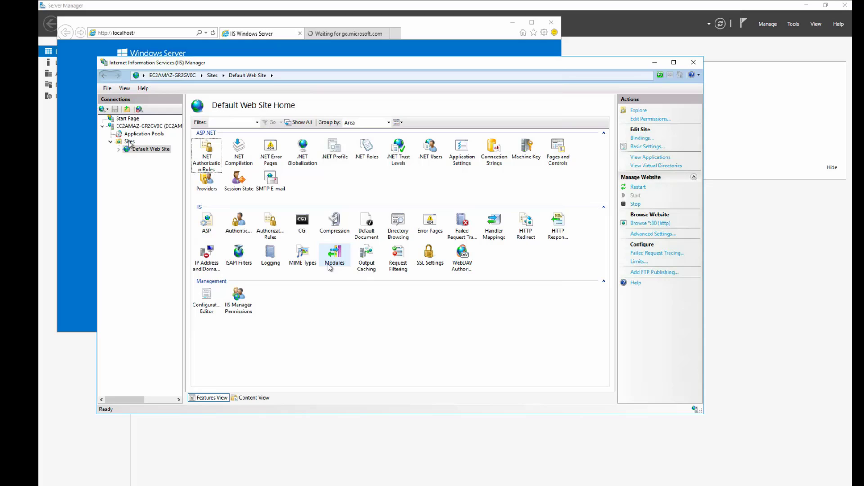
right_click(153, 146)
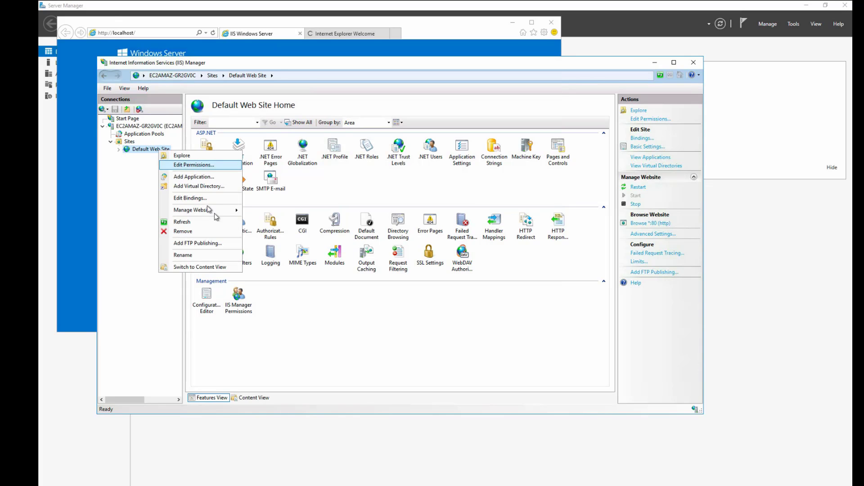
click(197, 156)
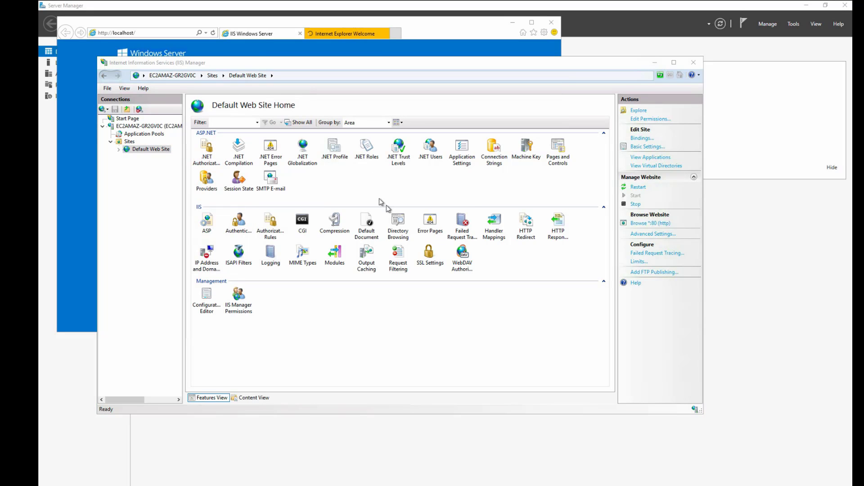
click(324, 33)
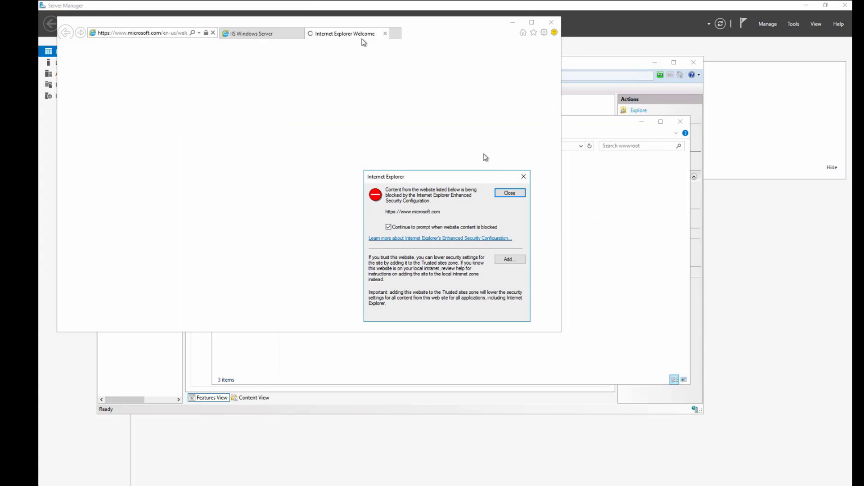
click(510, 193)
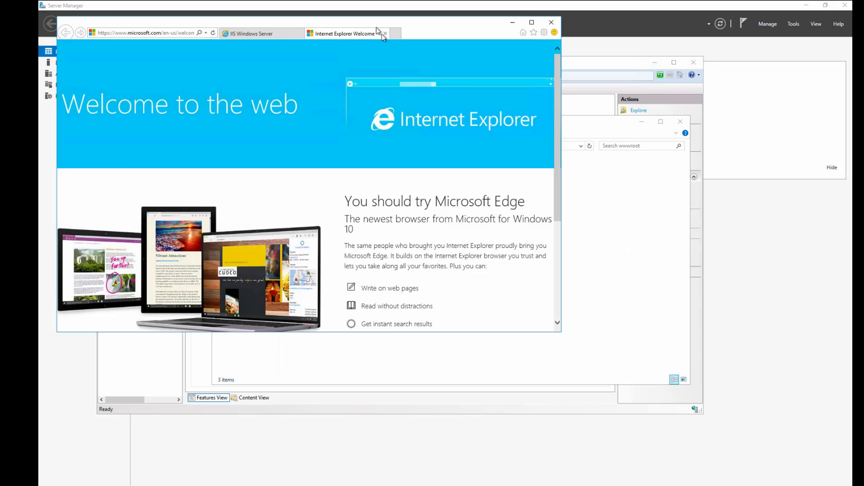
click(385, 33)
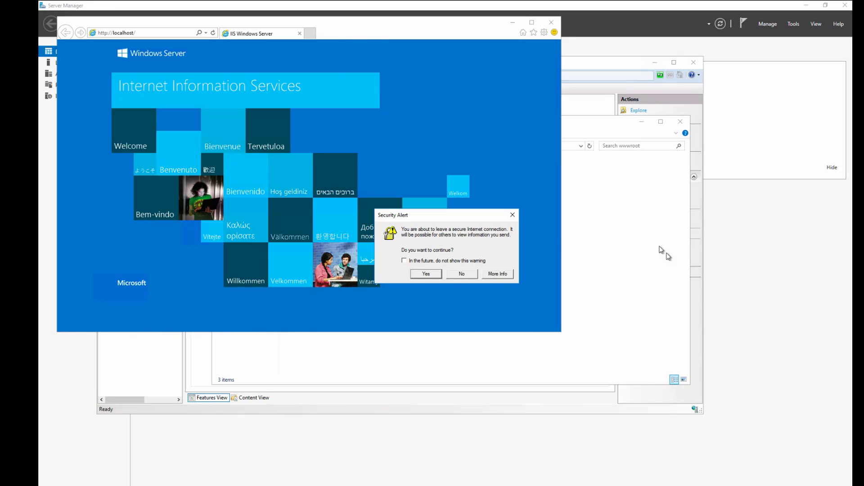
- Bring the wwwroot folder forward and open the iisstart HTML document with Notepad
click(667, 254)
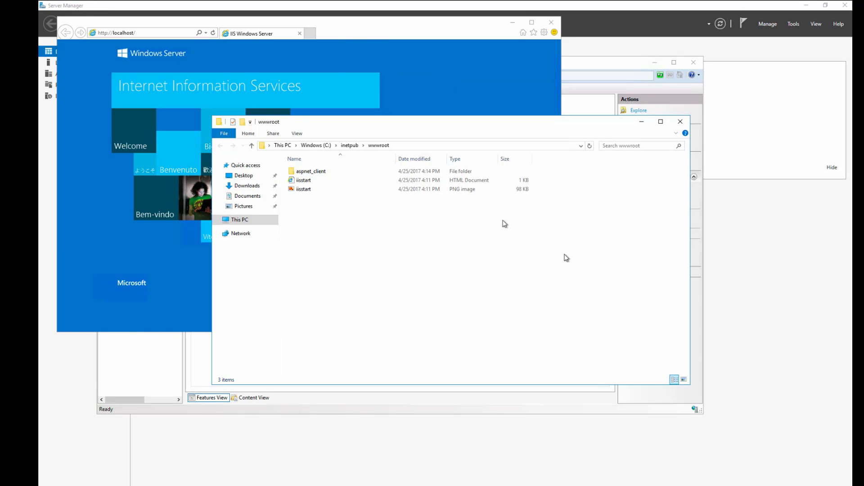
click(308, 179)
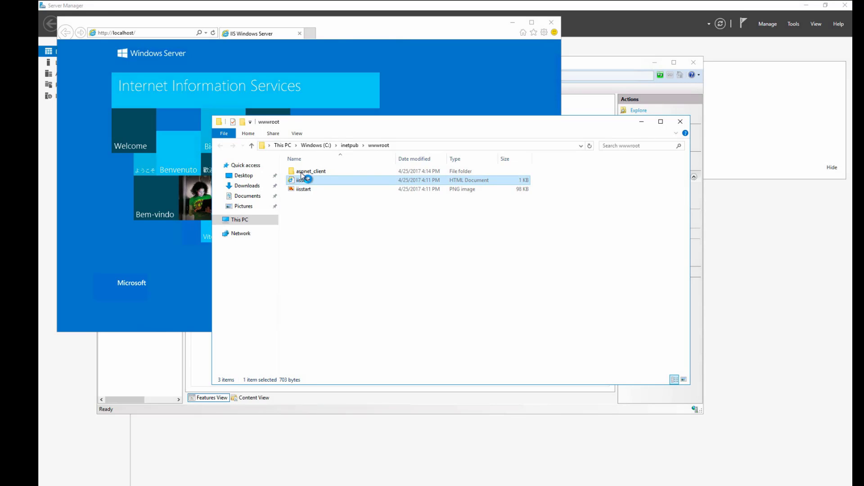
right_click(308, 179)
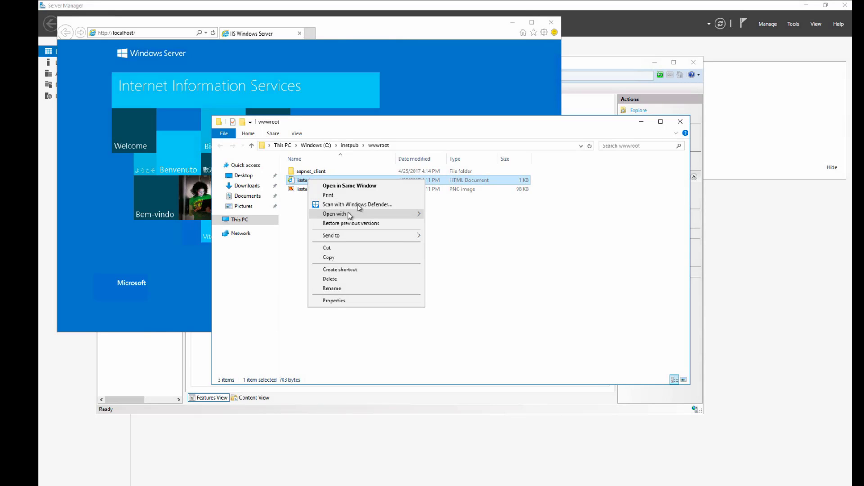
mouse_move(353, 214)
click(456, 226)
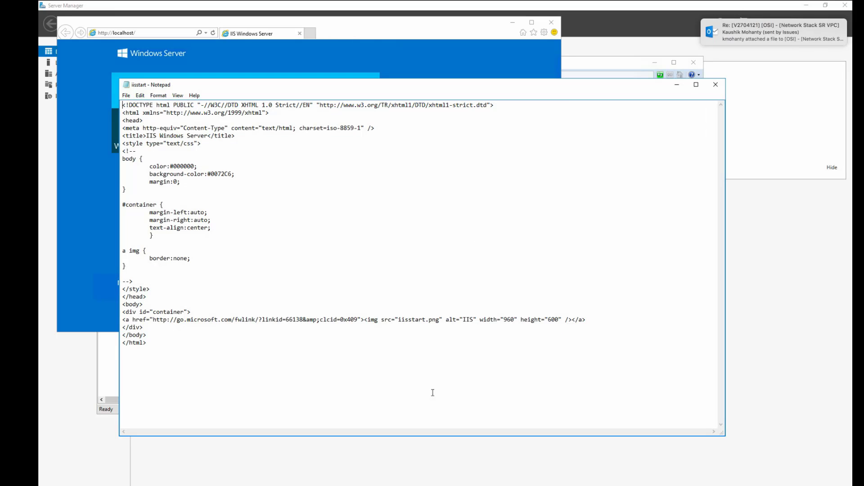
- Quit Outlook on the local Mac and return to the iisstart text in Notepad
mouse_move(396, 484)
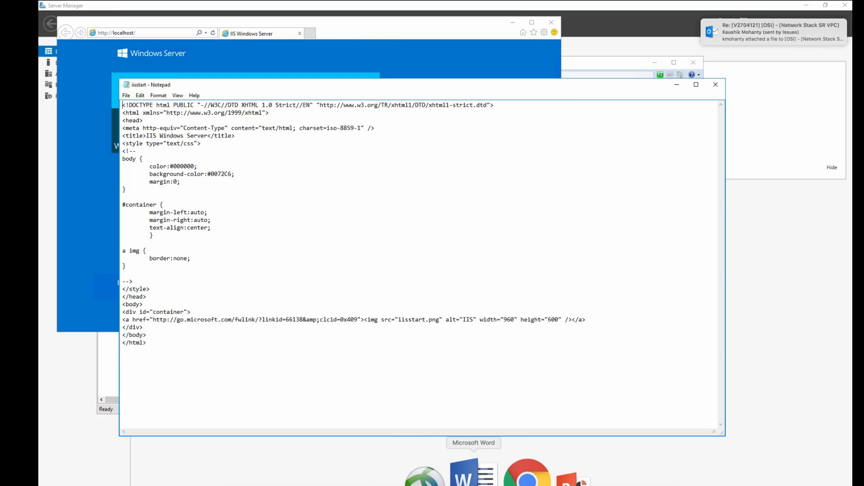
right_click(525, 483)
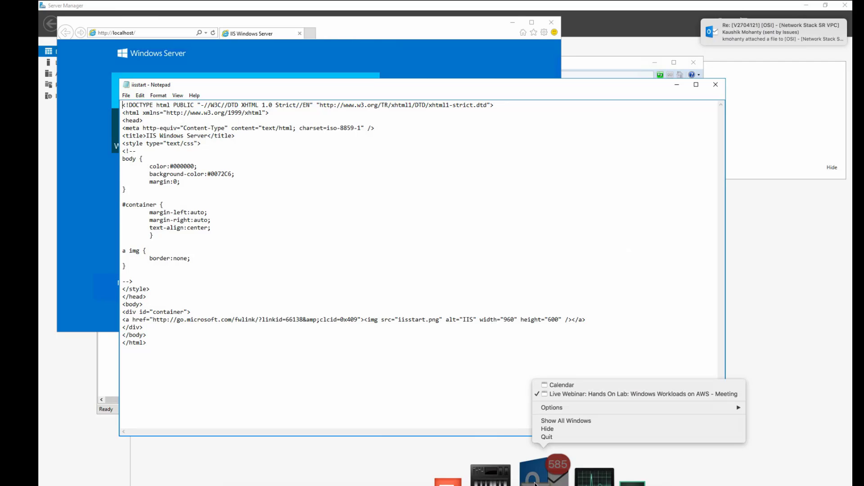
click(547, 438)
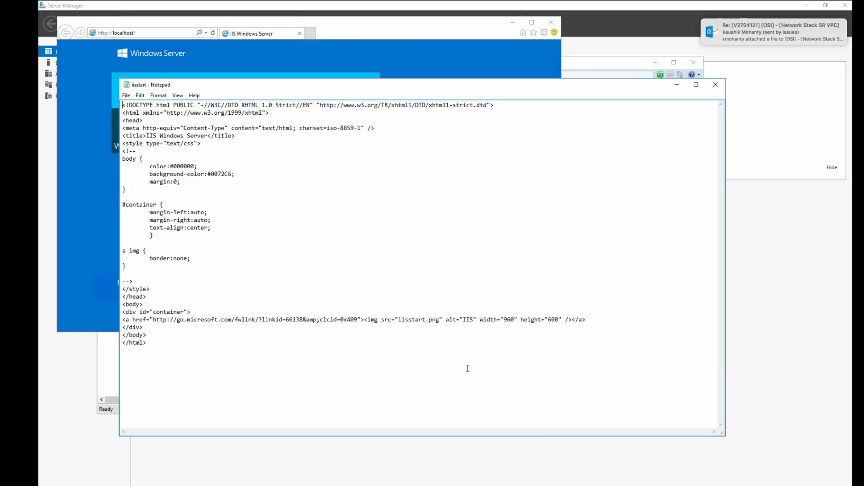
click(311, 282)
- Switch to the Qwiklabs lab page in Chrome and copy the HTML code block from instruction 54
key(super+Tab)
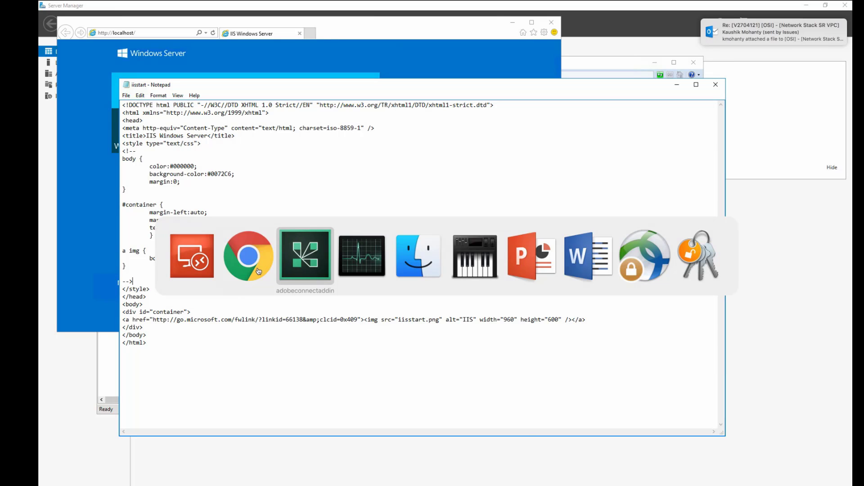
key(super+Tab)
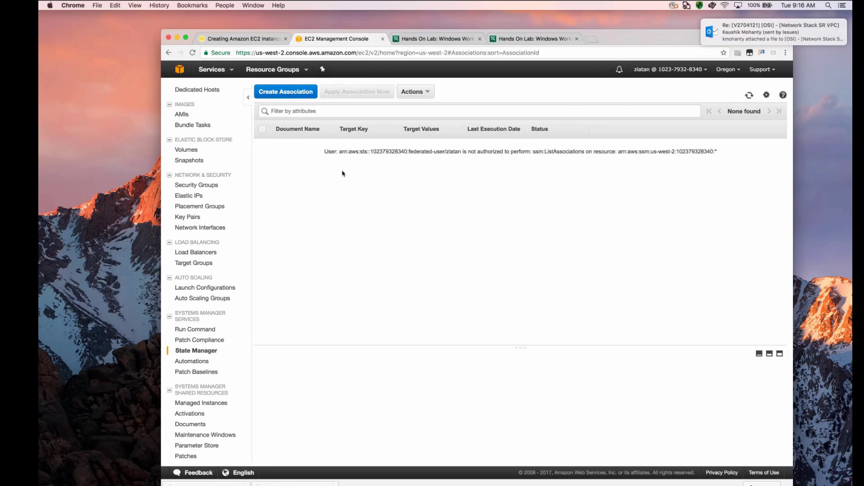
click(258, 41)
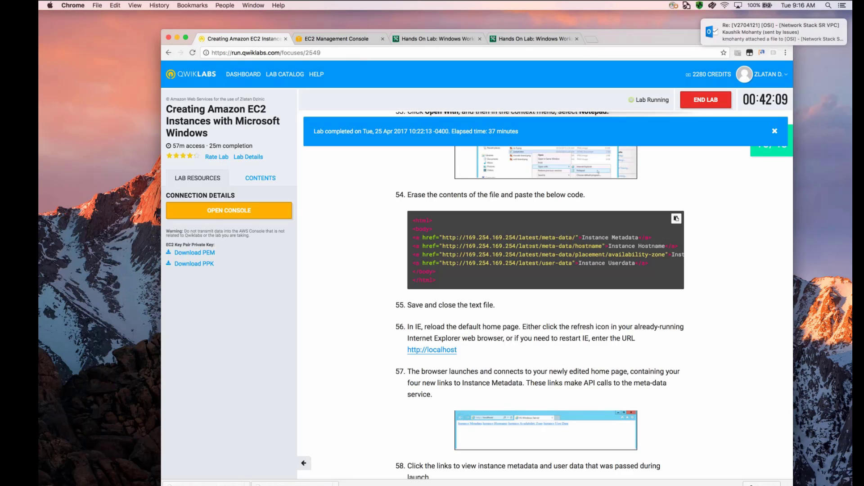
scroll(675, 220, down, 1)
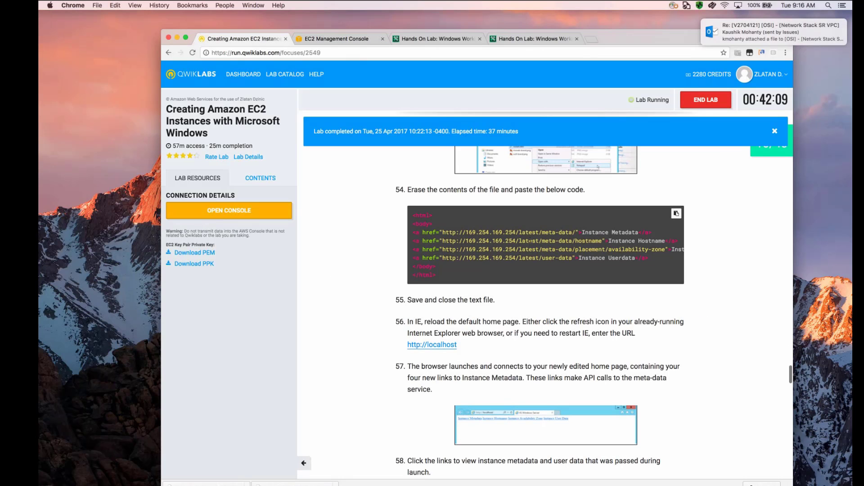
click(677, 214)
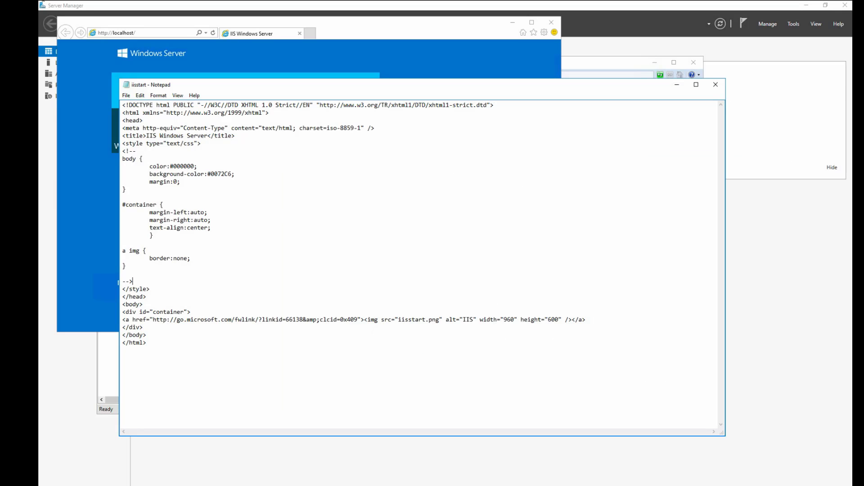
- Replace the entire content of iisstart in Notepad on the remote server with the copied instance metadata links code
key(ctrl+a)
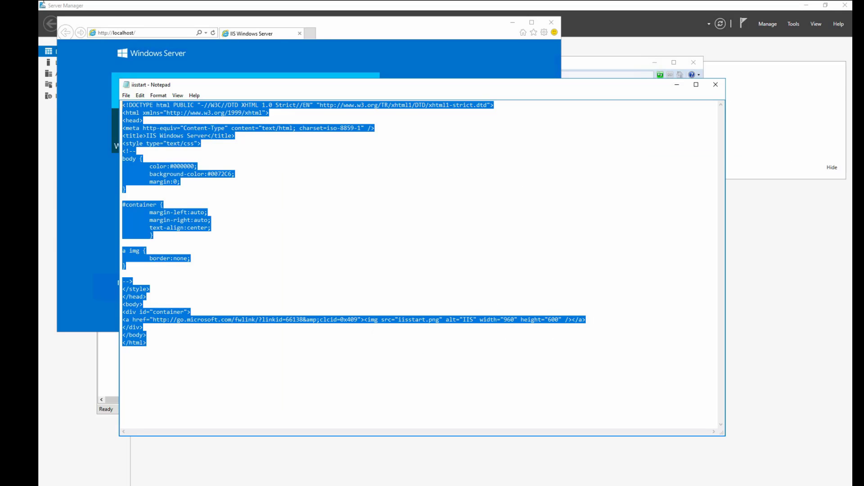
key(Delete)
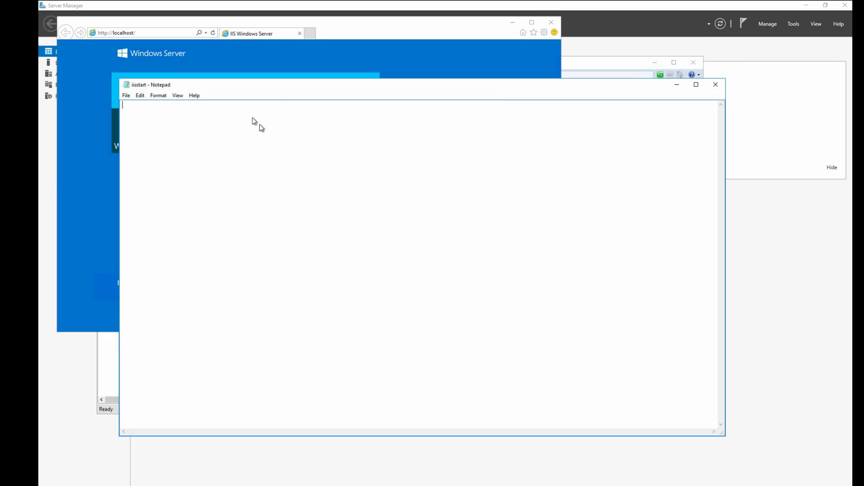
right_click(259, 124)
click(284, 161)
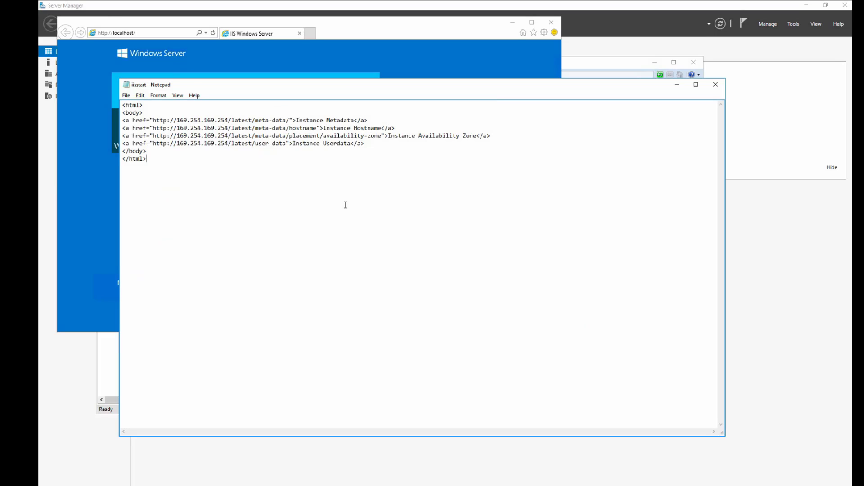
- Save the iisstart file and close Notepad
click(126, 95)
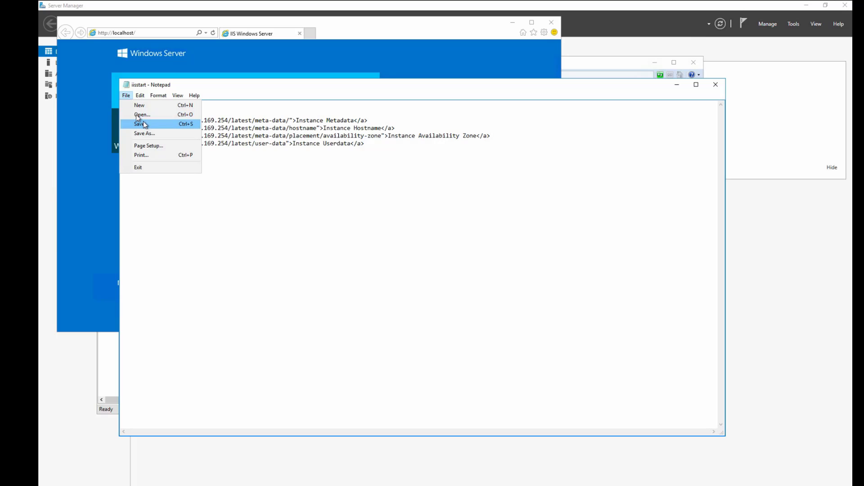
click(136, 120)
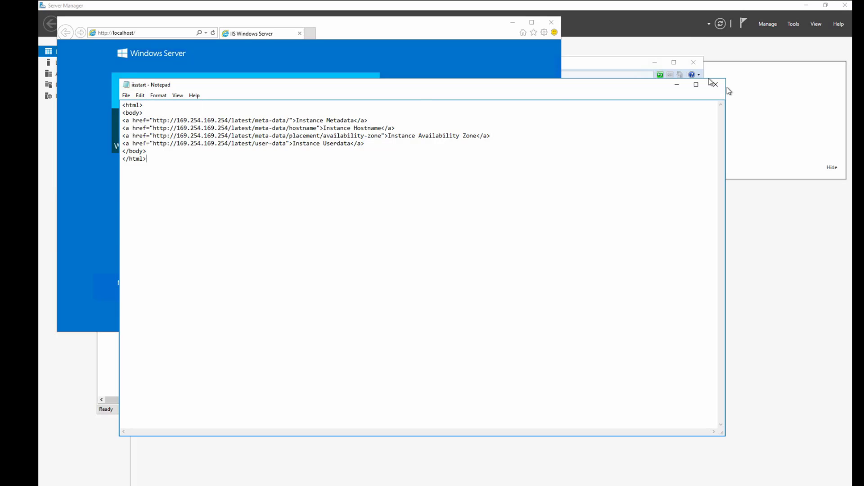
click(716, 84)
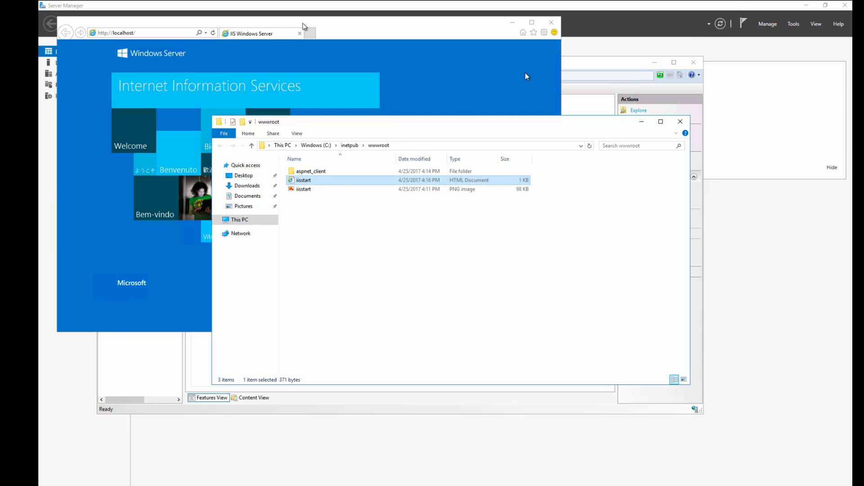
click(174, 34)
click(214, 31)
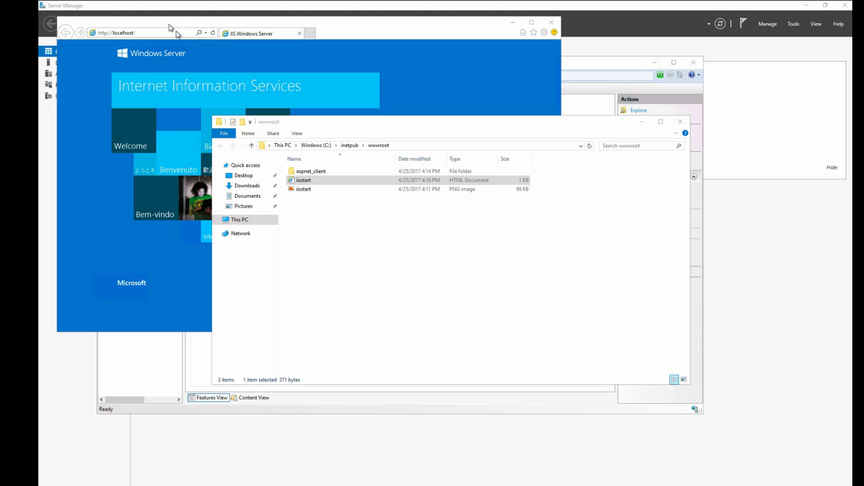
click(496, 135)
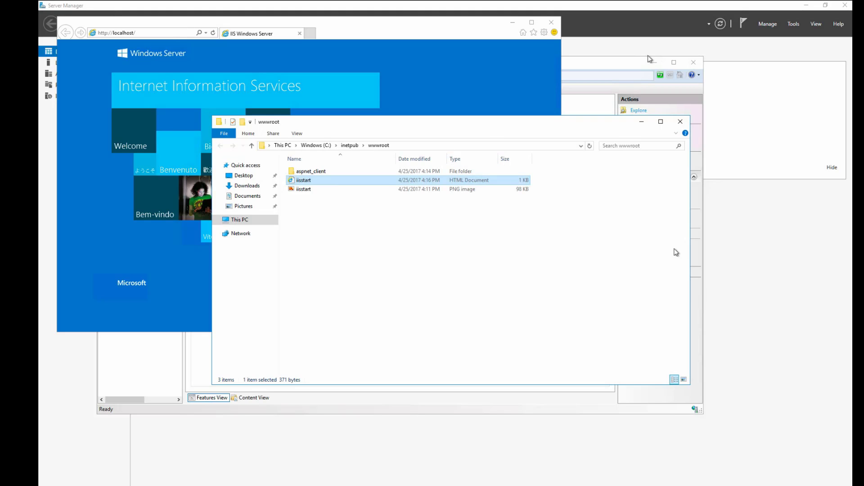
click(680, 122)
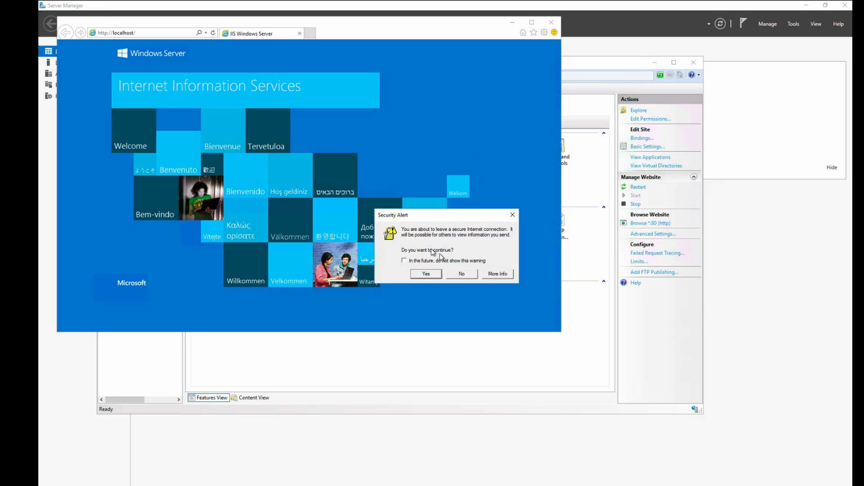
click(426, 274)
click(213, 32)
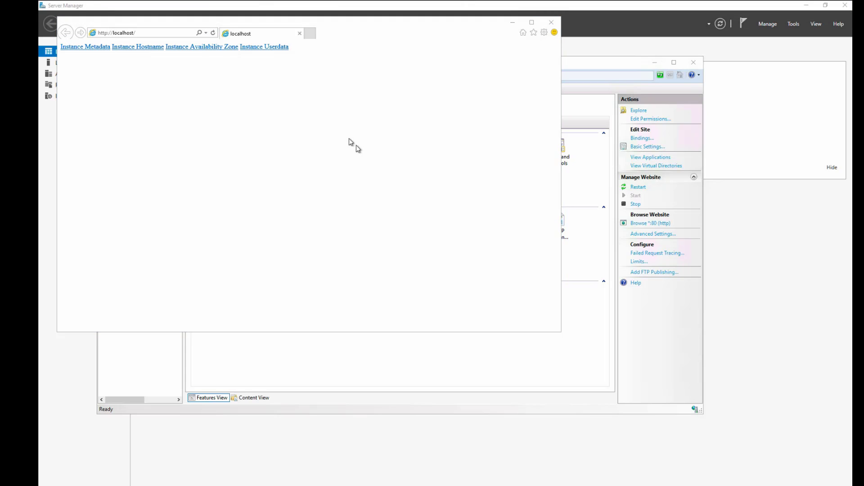
- View the Instance Metadata and Instance Hostname links on the localhost page, returning to it after each
key(super)
key(super+Tab)
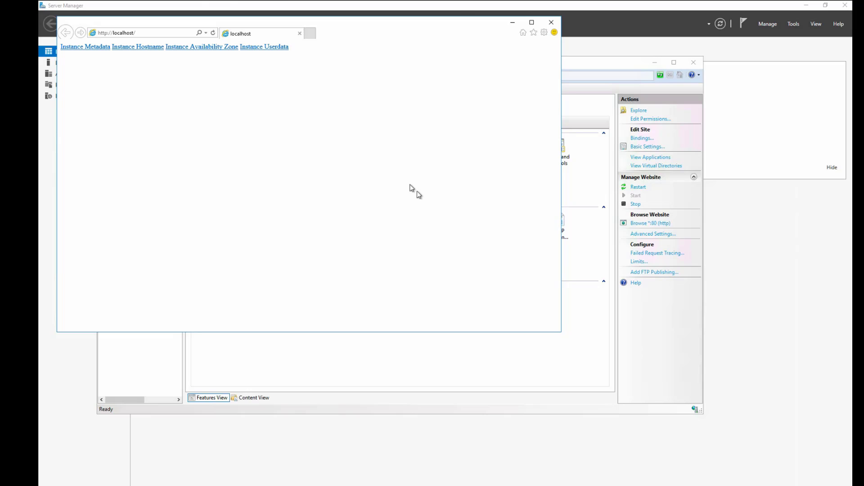
click(90, 47)
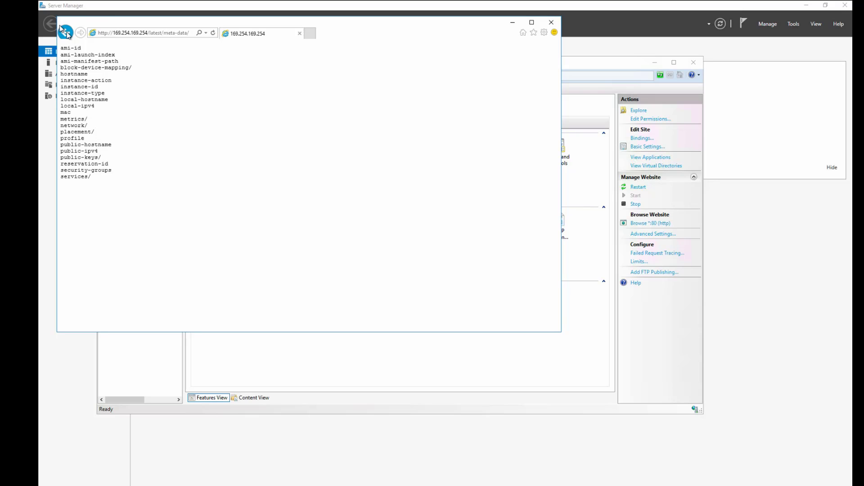
click(65, 32)
click(138, 49)
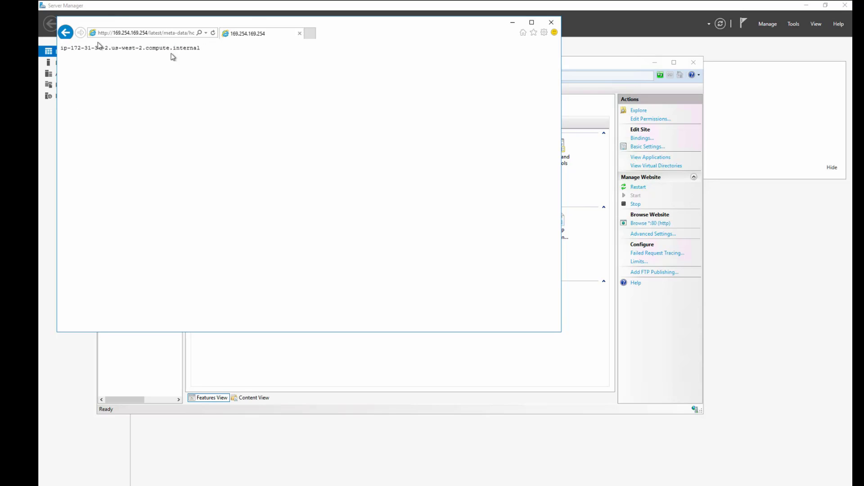
click(65, 32)
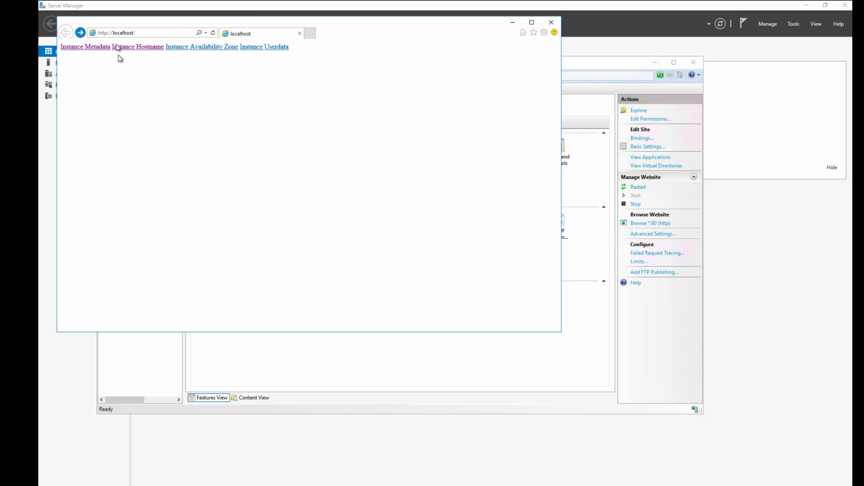
- View the Instance Availability Zone link, go back, and examine the PowerShell script behind the Instance Userdata link
click(182, 48)
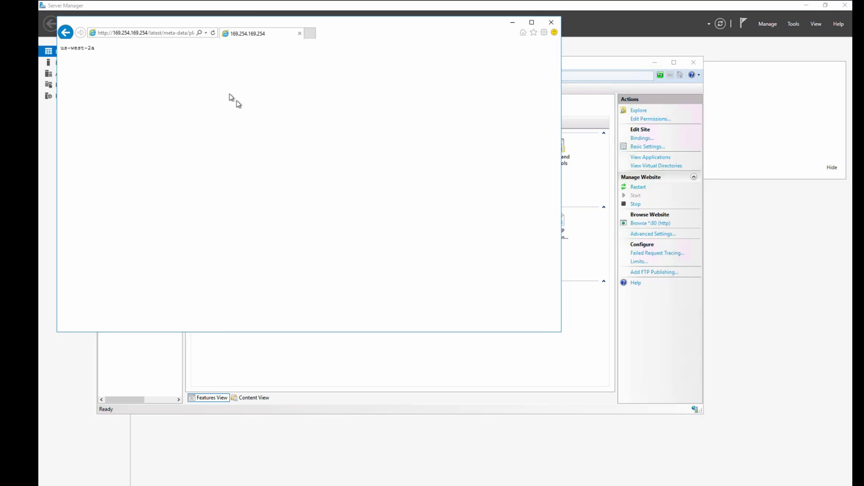
click(65, 32)
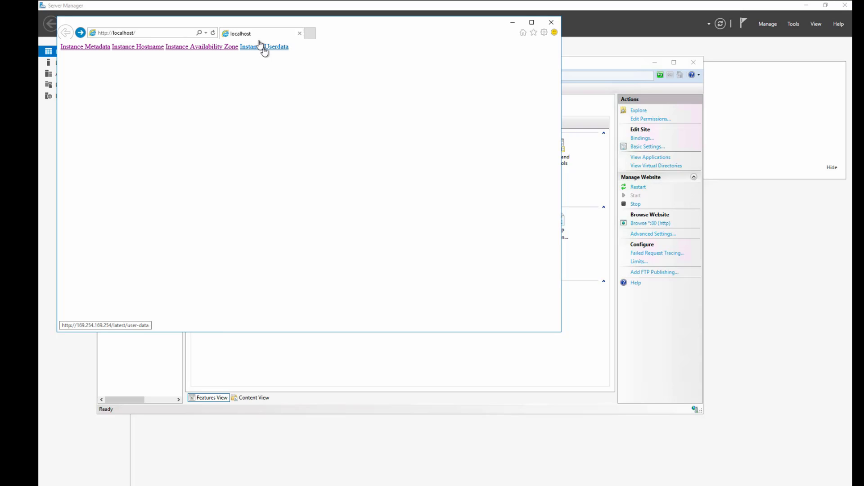
click(264, 47)
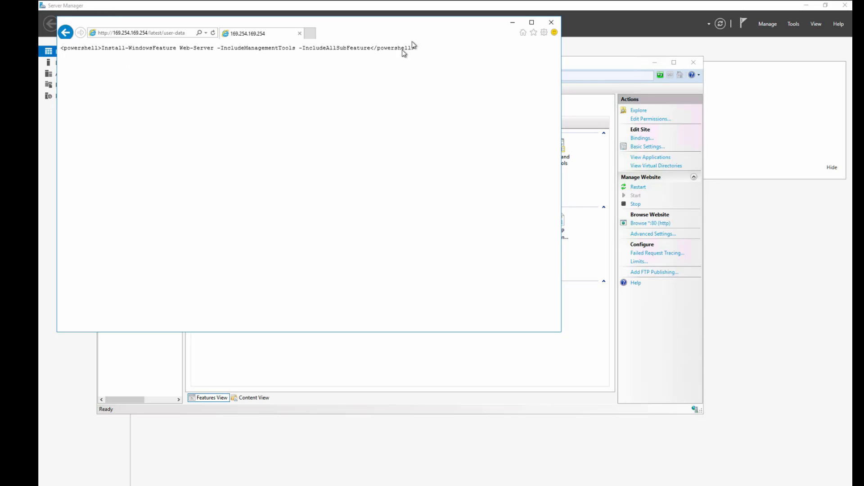
drag(413, 47, 77, 62)
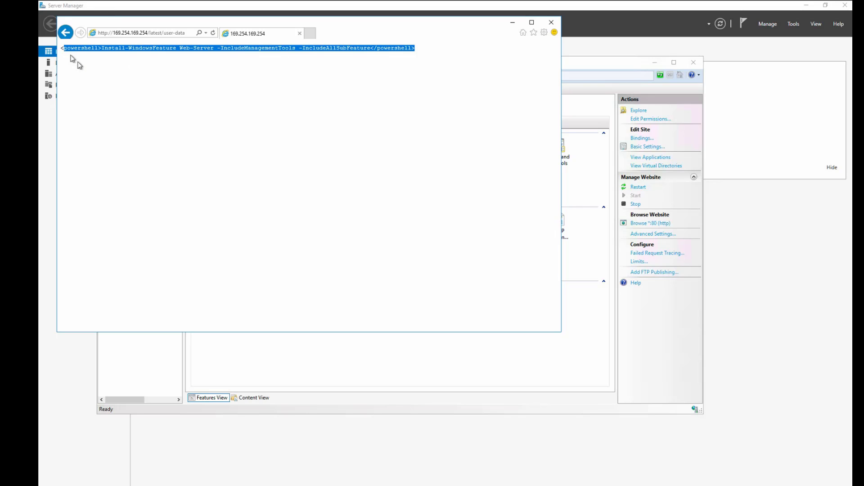
click(143, 77)
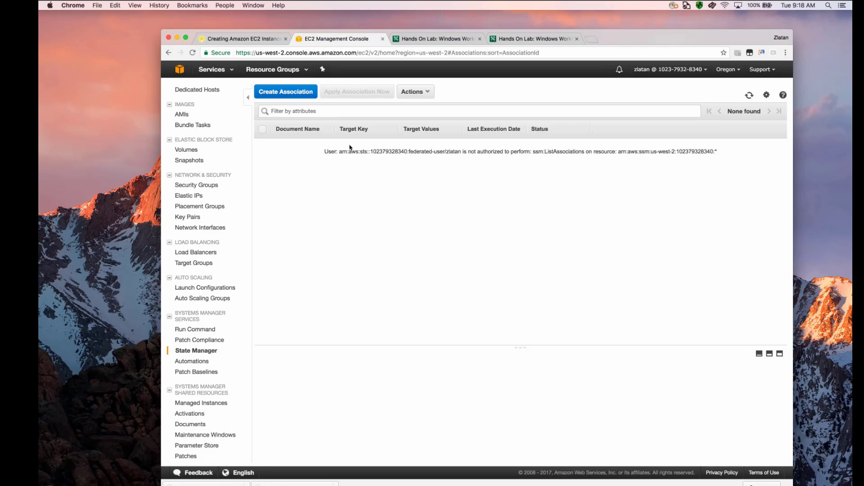
- Open the EC2 instances list and view the WinLab instance's description details
scroll(214, 142, up, 1)
scroll(215, 141, up, 3)
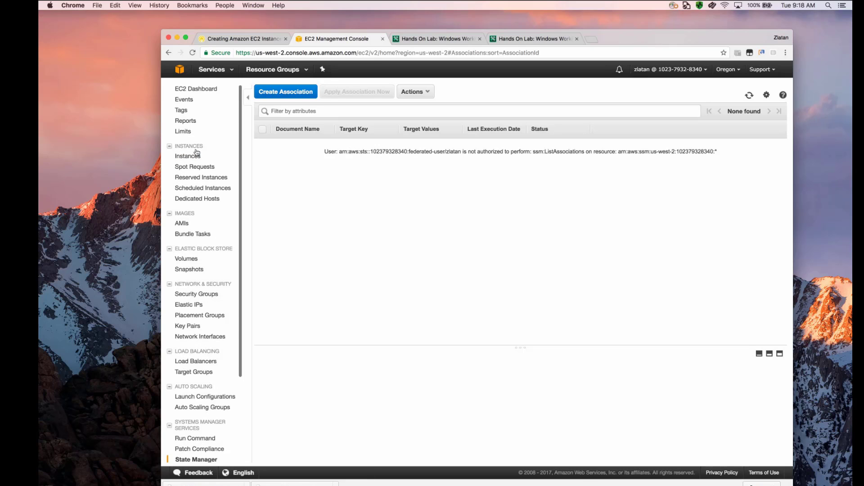
click(223, 156)
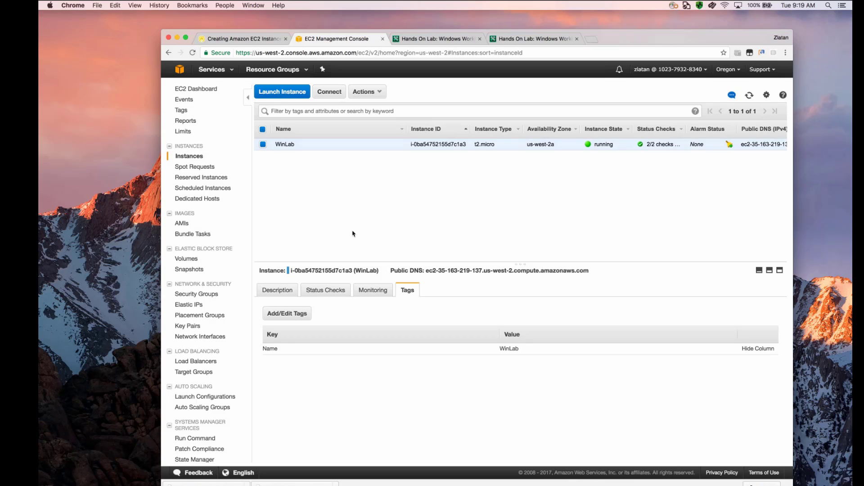
click(278, 288)
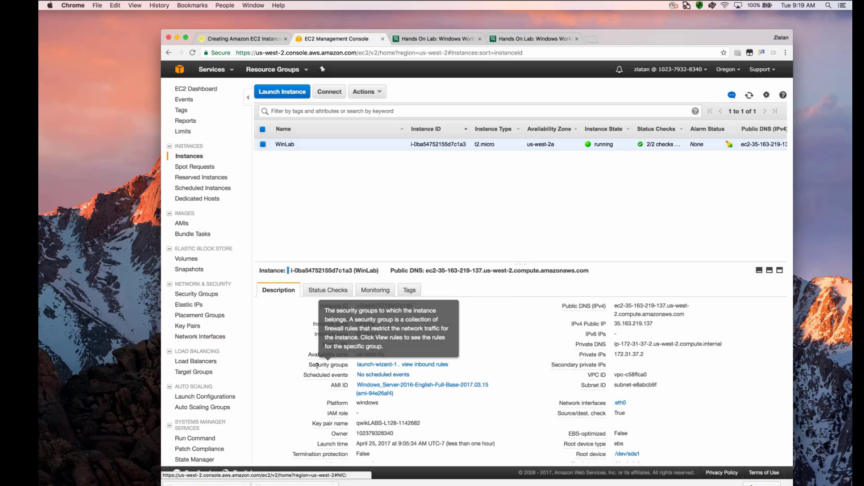
- Allocate a new Elastic IP address in the EC2 console and close the request confirmation
click(192, 306)
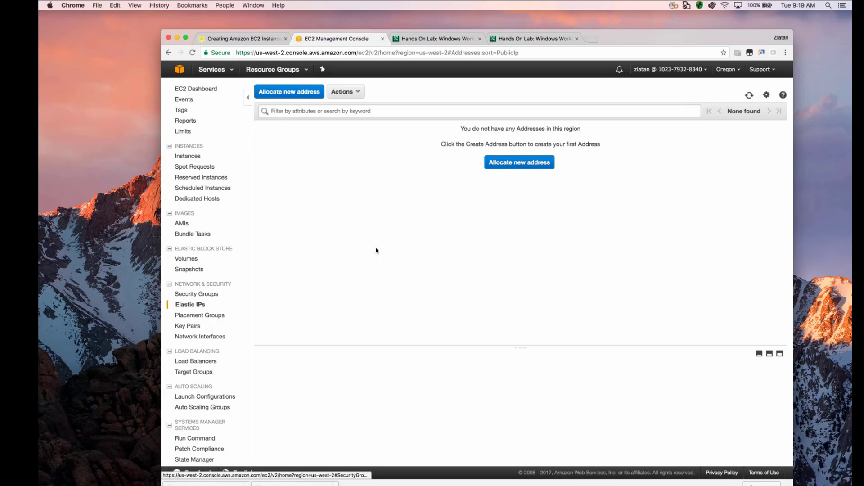
click(285, 93)
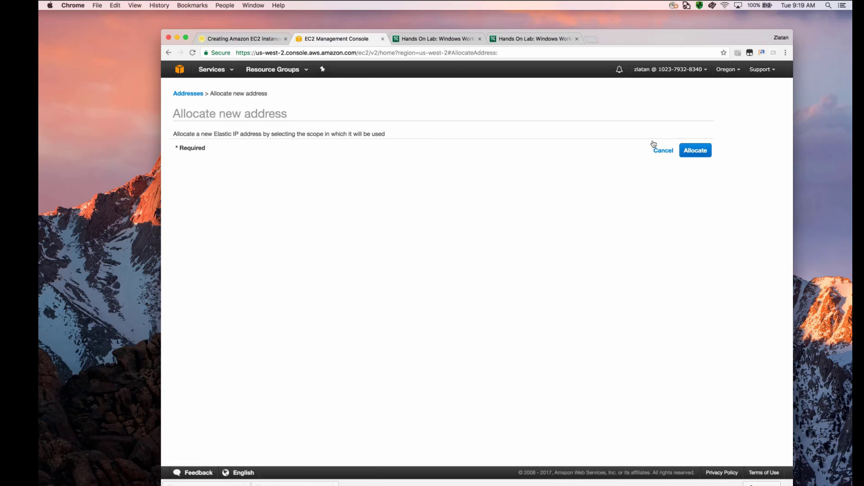
click(696, 149)
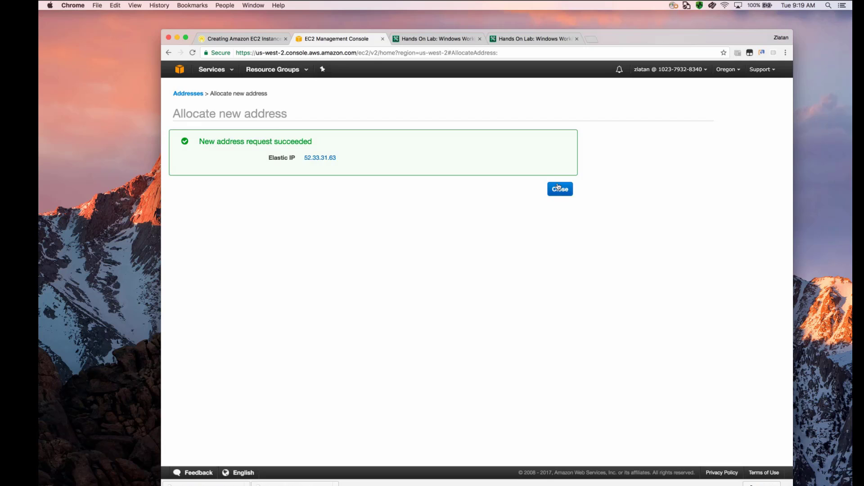
click(559, 189)
- Associate the new Elastic IP with the WinLab instance and private IP 172.31.37.2, allowing reassociation if already attached
click(341, 93)
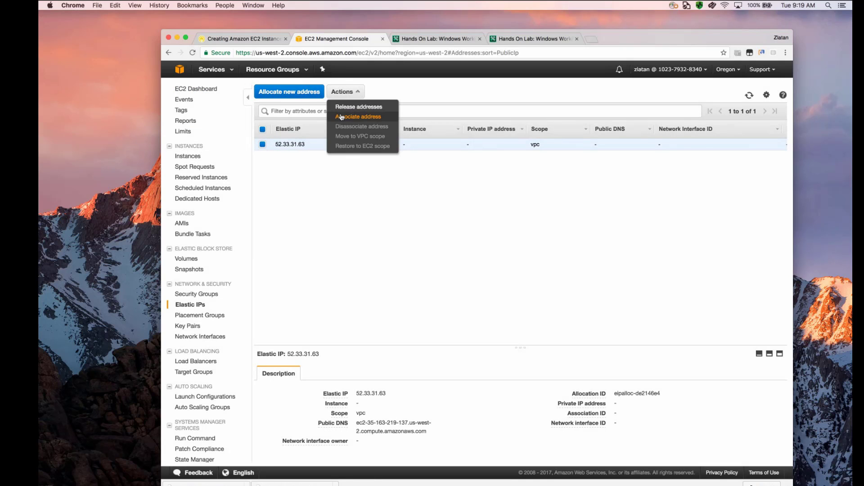
click(341, 117)
click(386, 180)
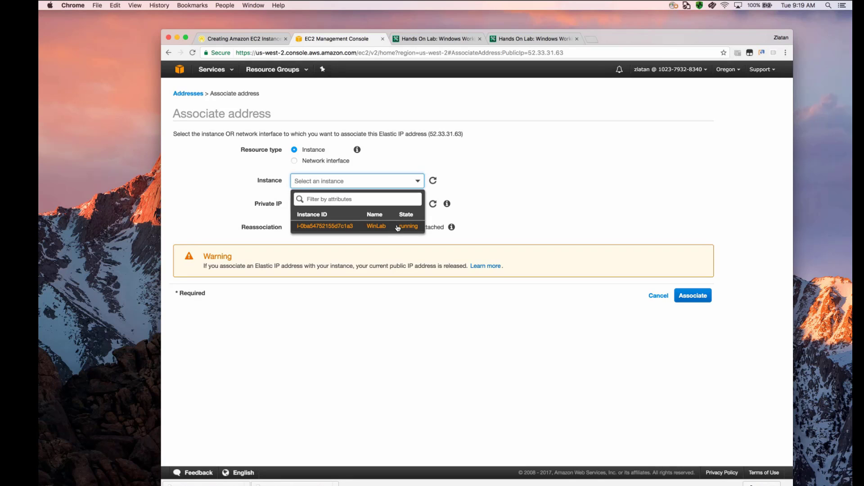
click(397, 227)
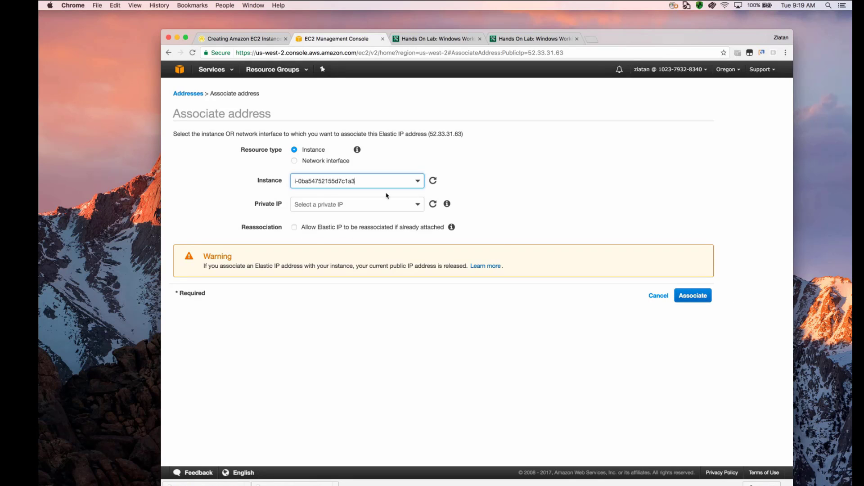
click(405, 203)
click(377, 236)
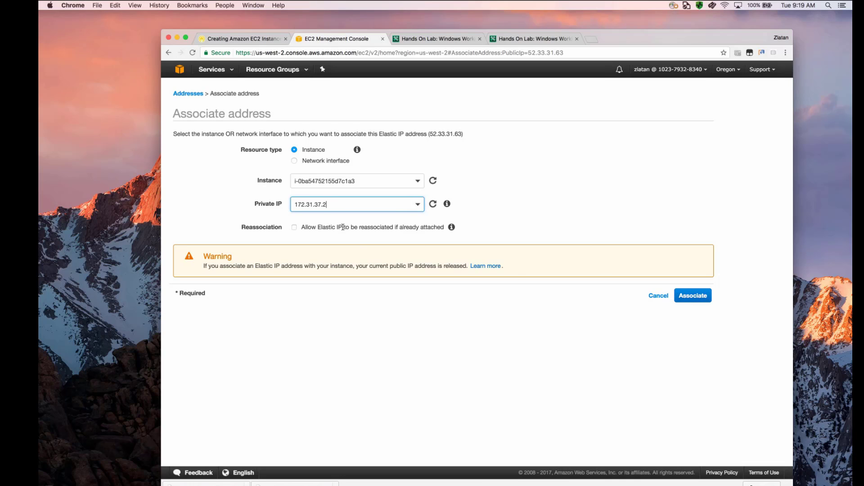
click(295, 227)
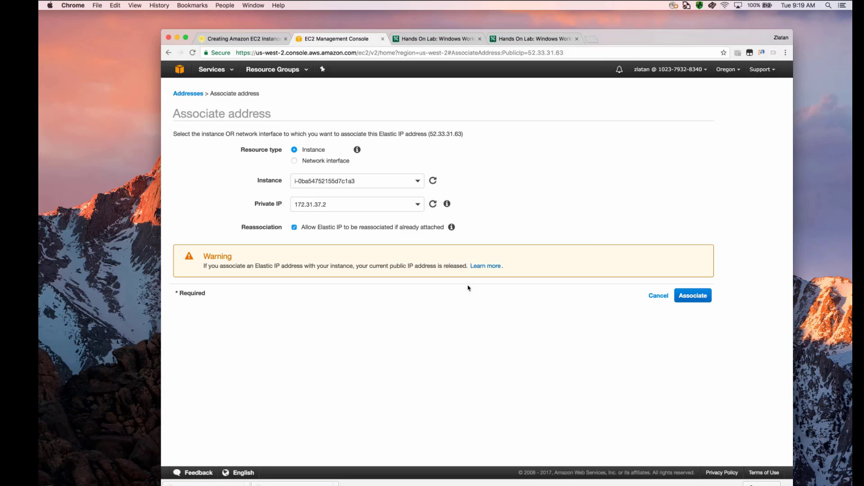
click(694, 295)
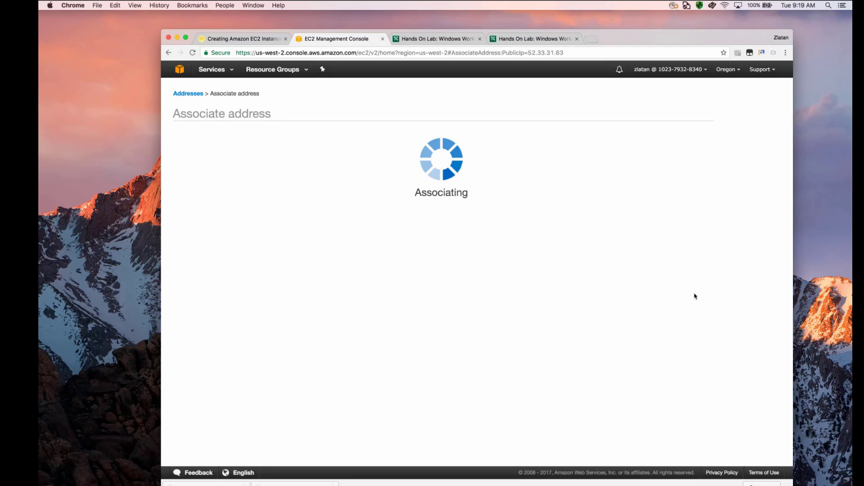
click(560, 167)
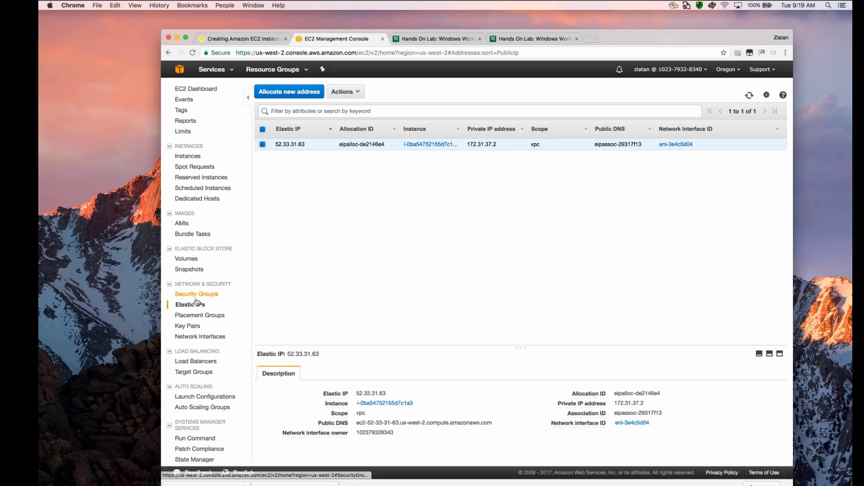
- Copy the new Elastic IP address and view the WinLab instance's details in the instances list
drag(311, 144, 276, 145)
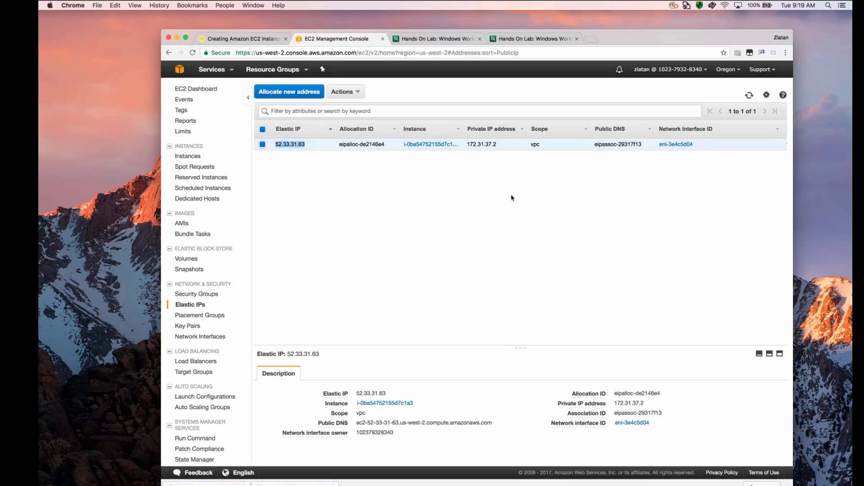
click(187, 156)
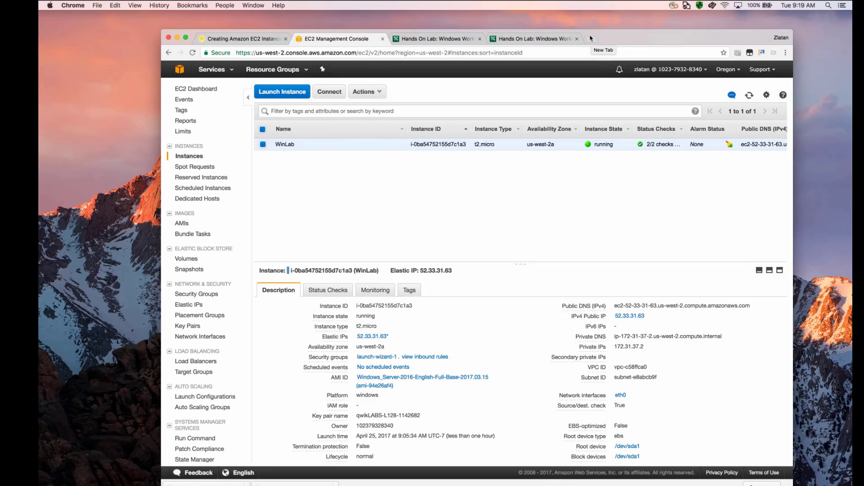
- Load 52.33.31.63 in a new browser tab and try the page's Instance Metadata link
click(591, 39)
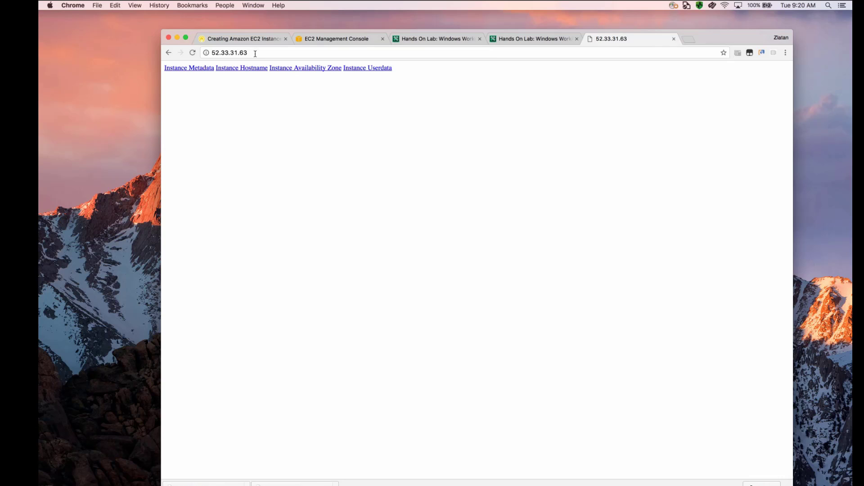
click(207, 68)
click(353, 110)
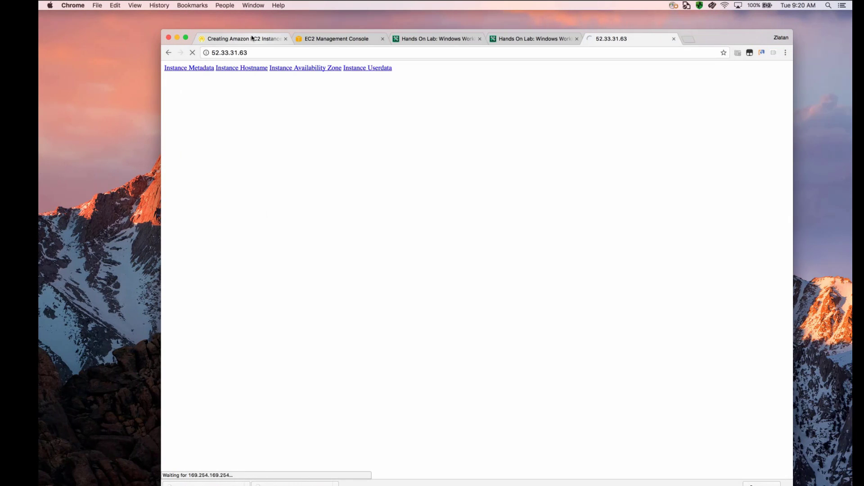
- Examine the remaining Qwiklabs instructions, from the Elastic IP steps to the note on metadata links and the conclusion
click(252, 38)
scroll(382, 210, down, 10)
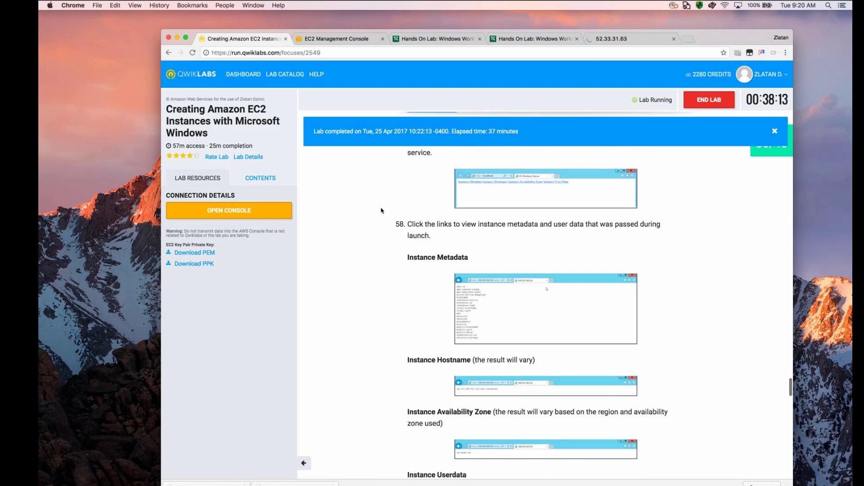
scroll(382, 210, down, 5)
scroll(438, 278, down, 3)
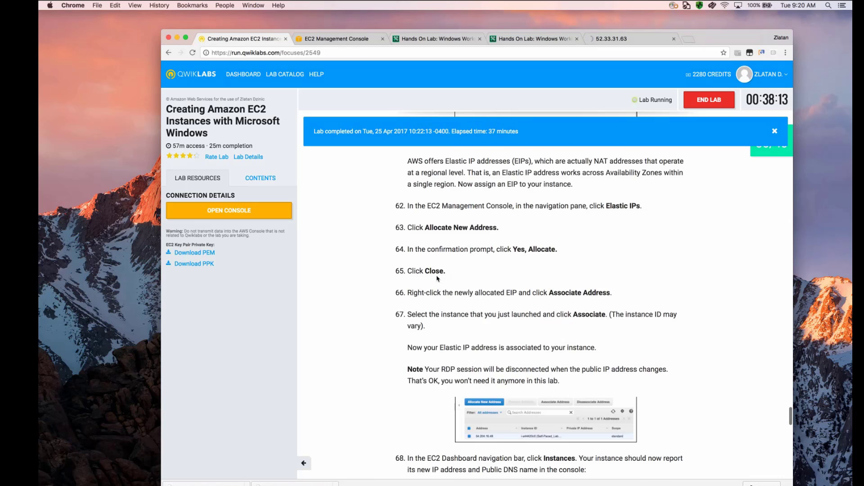
scroll(437, 278, down, 8)
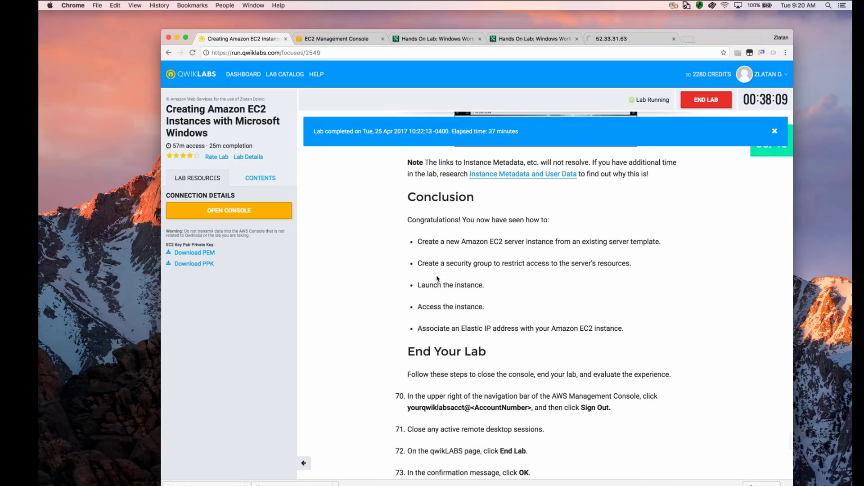
scroll(430, 287, up, 4)
scroll(428, 348, up, 2)
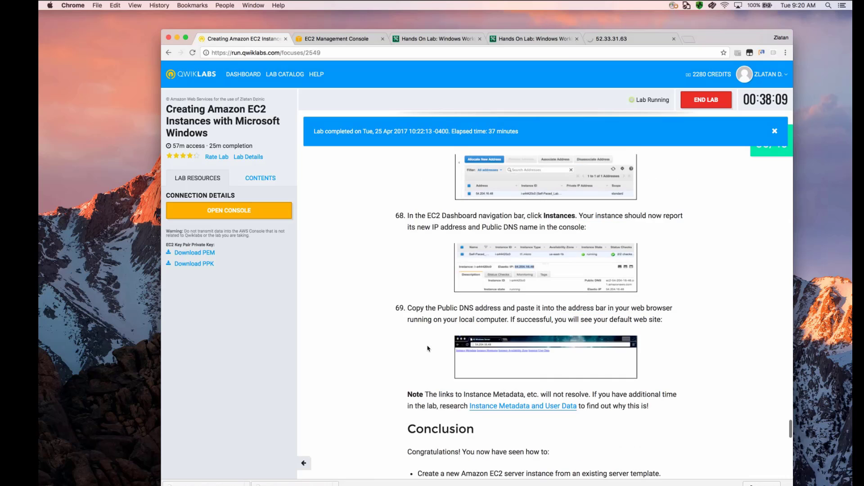
scroll(428, 348, down, 3)
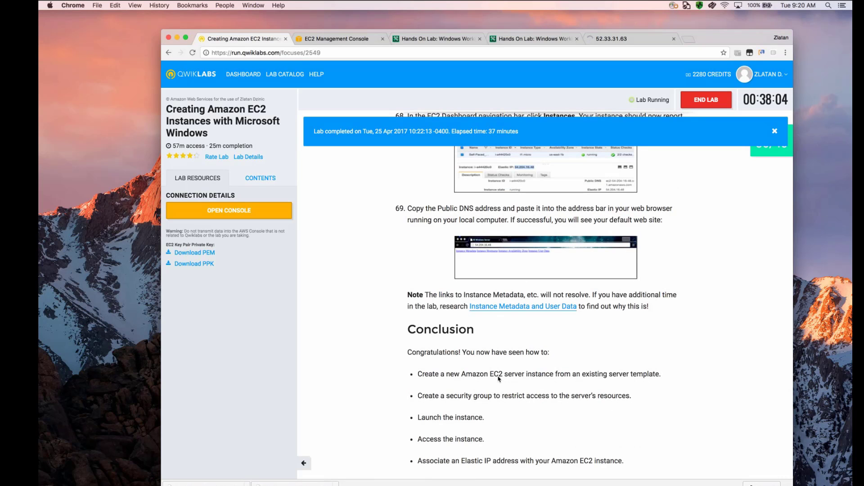